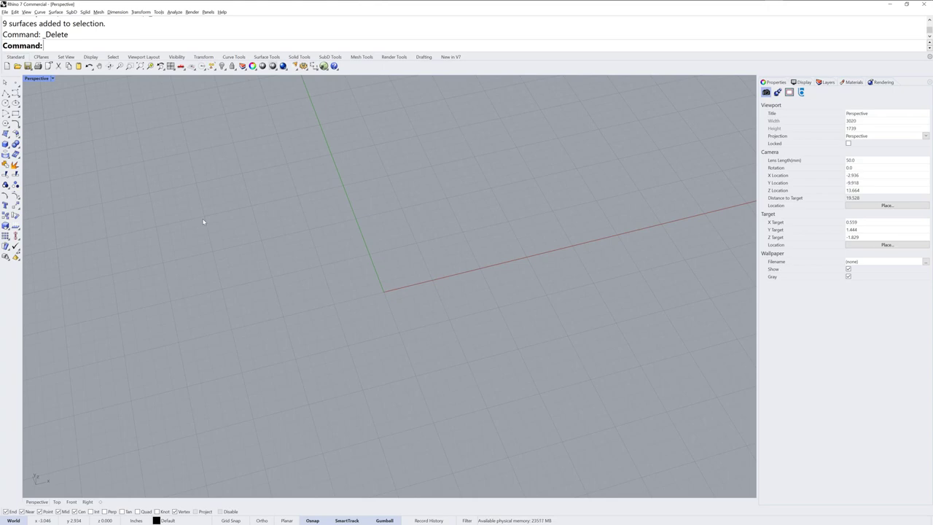
Create a square plane surface centred on the origin (0), about 3.4 inches per side
{"action": "left_click", "coordinate": [6, 135]}
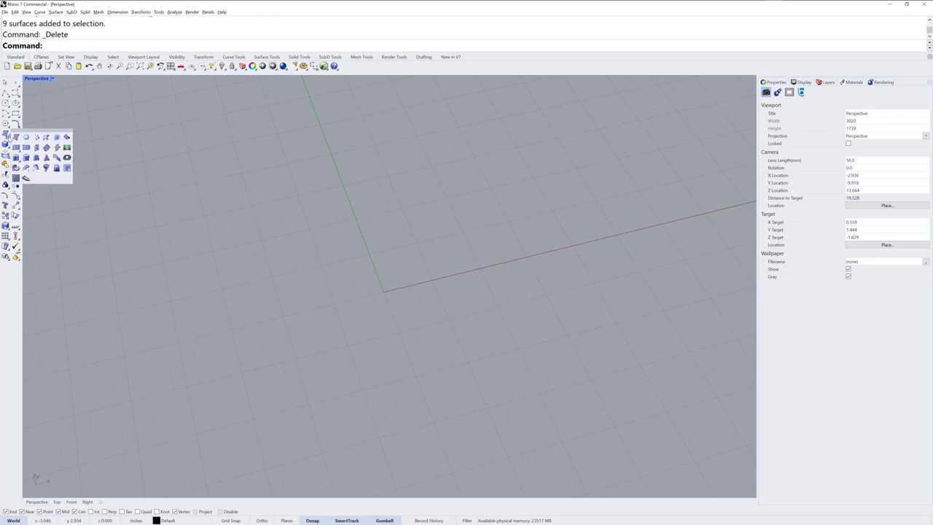
{"action": "left_click", "coordinate": [16, 148]}
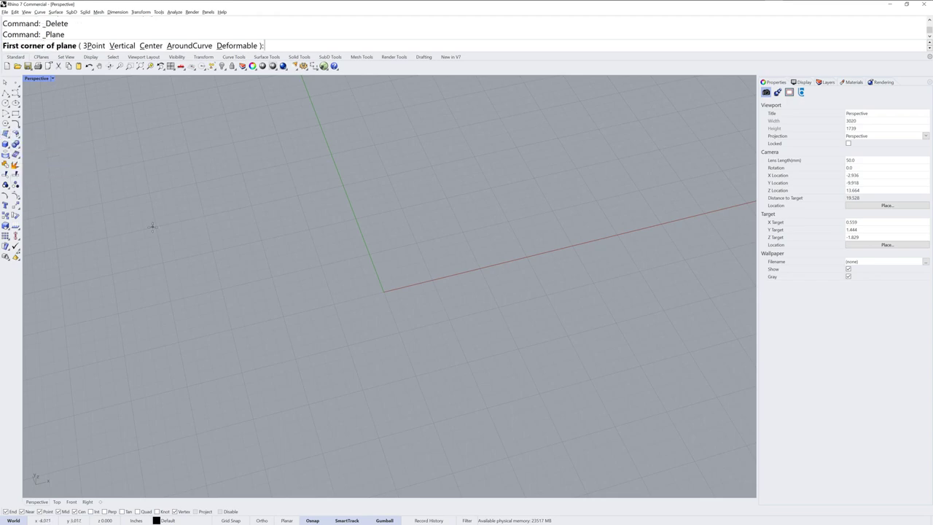
{"action": "left_click", "coordinate": [151, 46]}
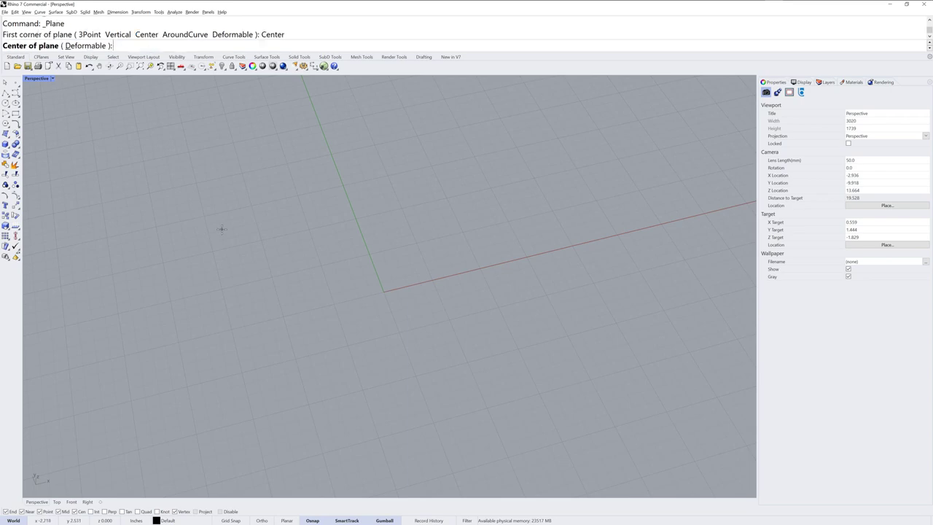
{"action": "type", "text": "0"}
{"action": "key", "text": "Return"}
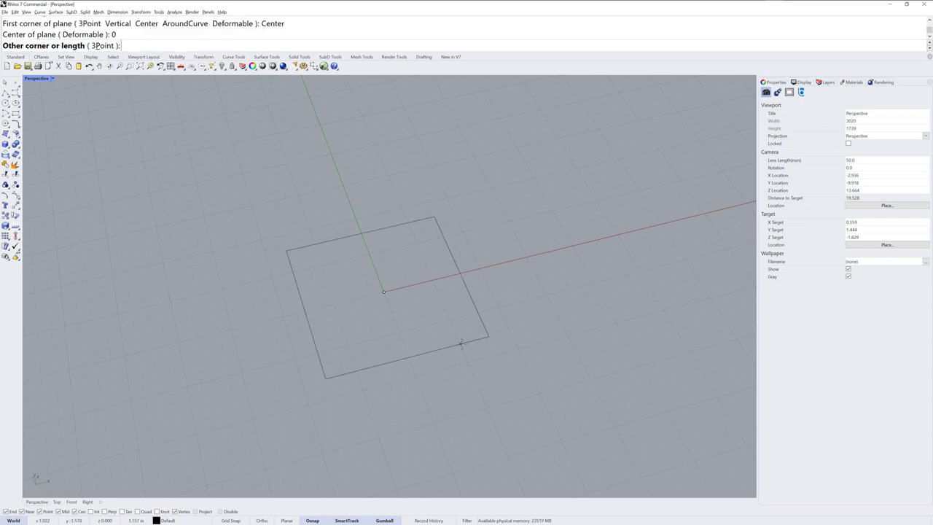
{"action": "left_click", "coordinate": [473, 348]}
Rebuild the plane with 5 points and degree 3 in both U and V, deleting the input
{"action": "left_click", "coordinate": [452, 349]}
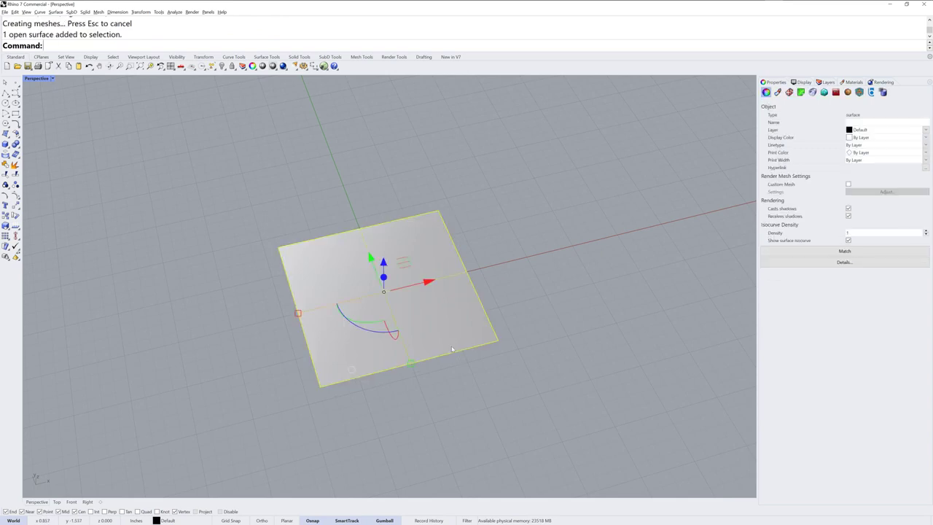
{"action": "type", "text": "Rebuild"}
{"action": "key", "text": "Return"}
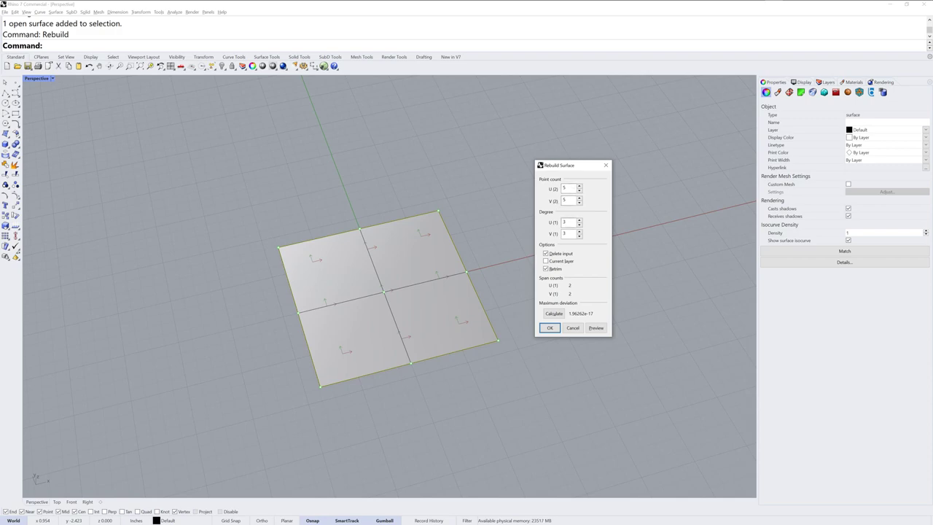
{"action": "left_click", "coordinate": [550, 328]}
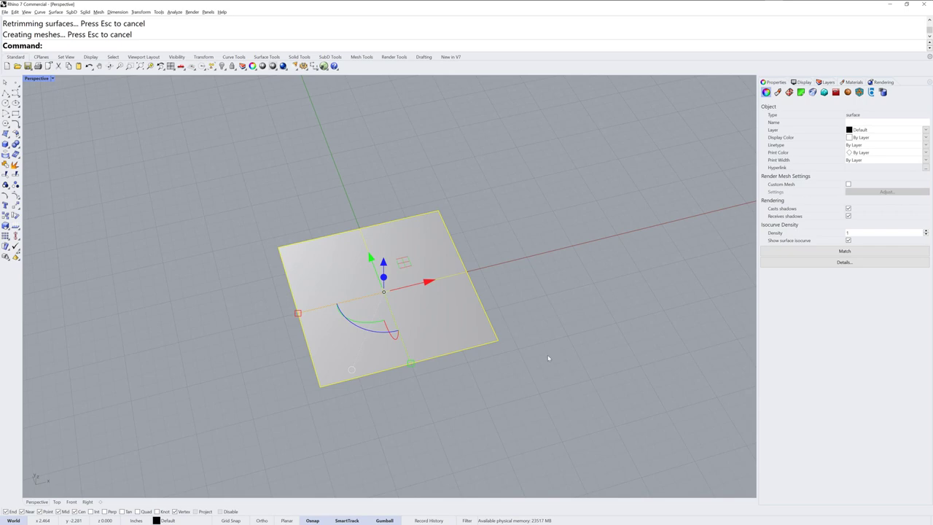
Turn on the surface's control points and move the centre point straight down well below the plane
{"action": "key", "text": "F10"}
{"action": "scroll", "coordinate": [410, 383], "scroll_direction": "up", "scroll_amount": 5}
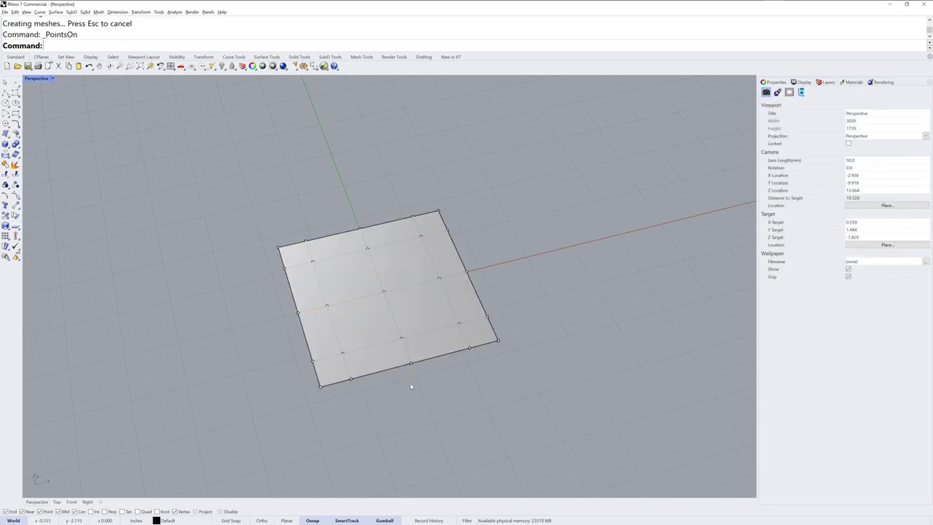
{"action": "left_click", "coordinate": [405, 264]}
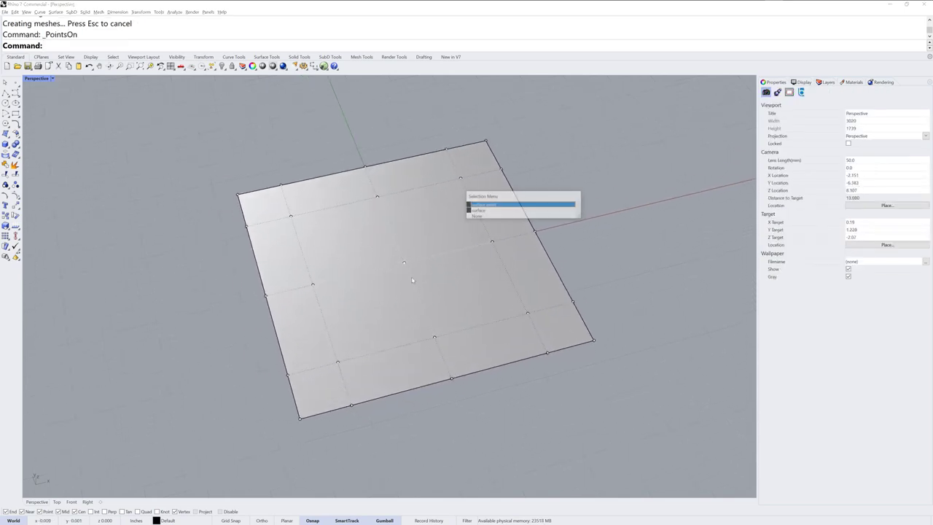
{"action": "left_click", "coordinate": [435, 343]}
{"action": "right_click_drag", "start_coordinate": [435, 342], "coordinate": [436, 312]}
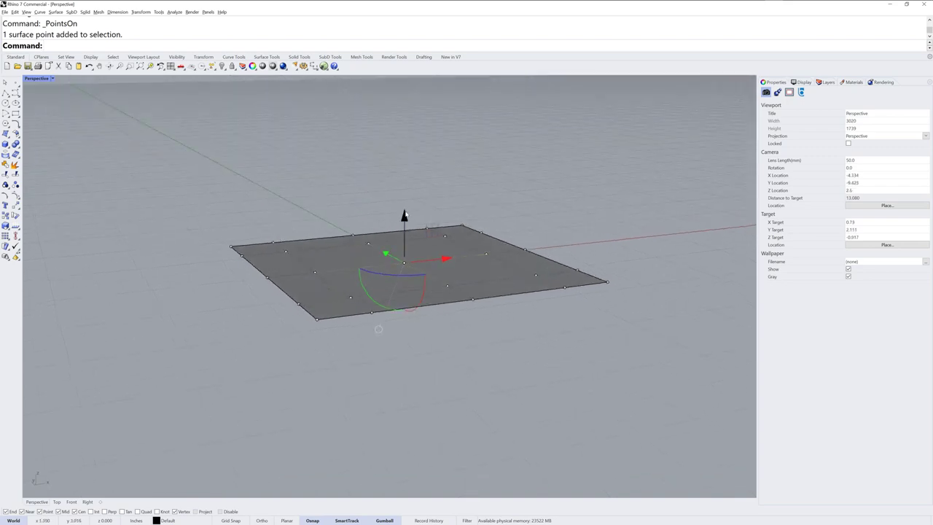
{"action": "left_click_drag", "start_coordinate": [405, 217], "coordinate": [405, 363]}
{"action": "right_click_drag", "start_coordinate": [432, 374], "coordinate": [450, 361]}
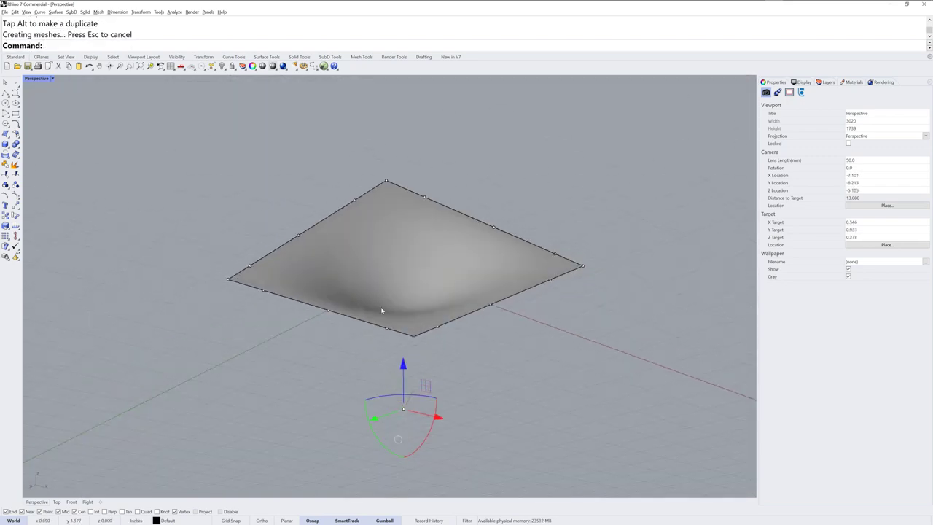
Select the four inner control points directly adjacent to the centre point and raise them above the plane
{"action": "right_click_drag", "start_coordinate": [382, 255], "coordinate": [421, 371]}
{"action": "left_click", "coordinate": [304, 404]}
{"action": "right_click_drag", "start_coordinate": [310, 398], "coordinate": [389, 215], "text": "shift"}
{"action": "left_click", "coordinate": [381, 184], "text": "shift"}
{"action": "left_click", "coordinate": [514, 246], "text": "shift"}
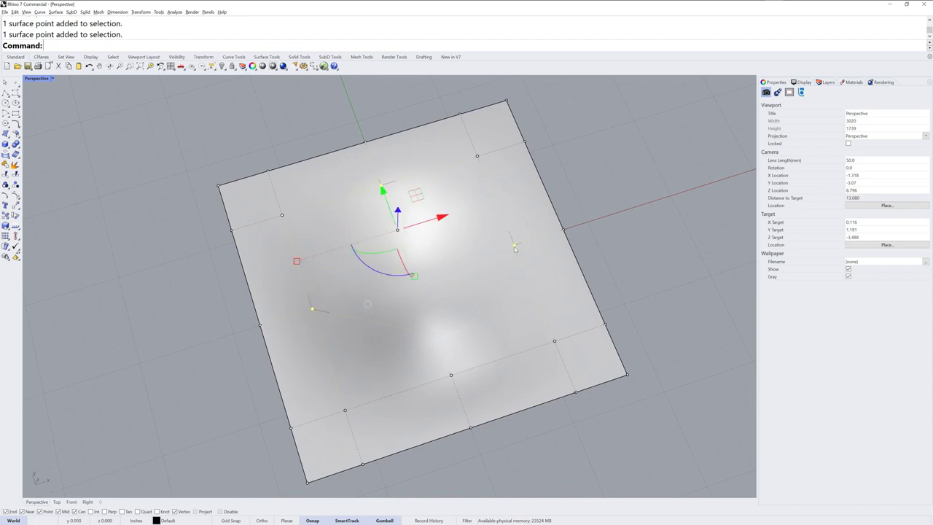
{"action": "left_click", "coordinate": [451, 376], "text": "shift"}
{"action": "right_click_drag", "start_coordinate": [451, 381], "coordinate": [438, 405]}
{"action": "scroll", "coordinate": [454, 356], "scroll_direction": "down", "scroll_amount": 2}
{"action": "left_click_drag", "start_coordinate": [408, 292], "coordinate": [411, 193]}
{"action": "right_click_drag", "start_coordinate": [444, 351], "coordinate": [414, 350]}
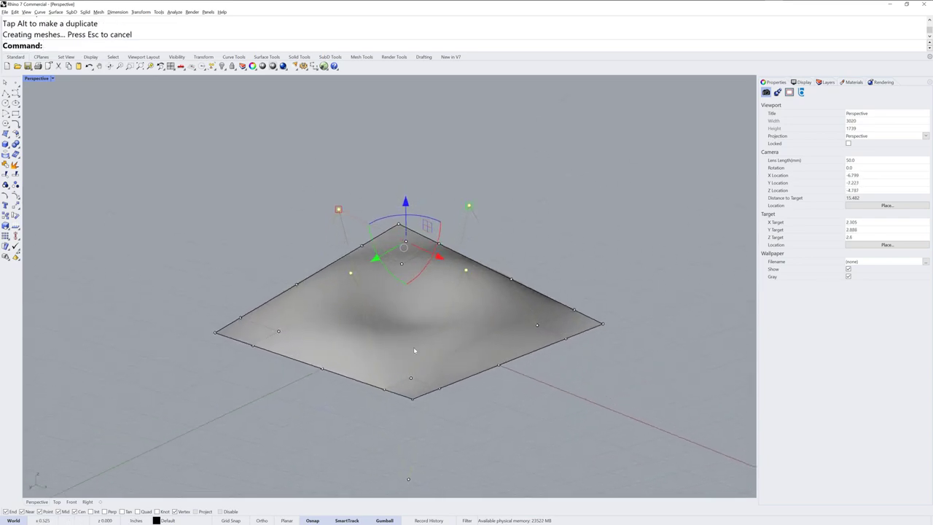
Select the four inner corner control points and raise them vertically to complete the raised ring
{"action": "left_click", "coordinate": [279, 333]}
{"action": "left_click", "coordinate": [404, 265], "text": "shift"}
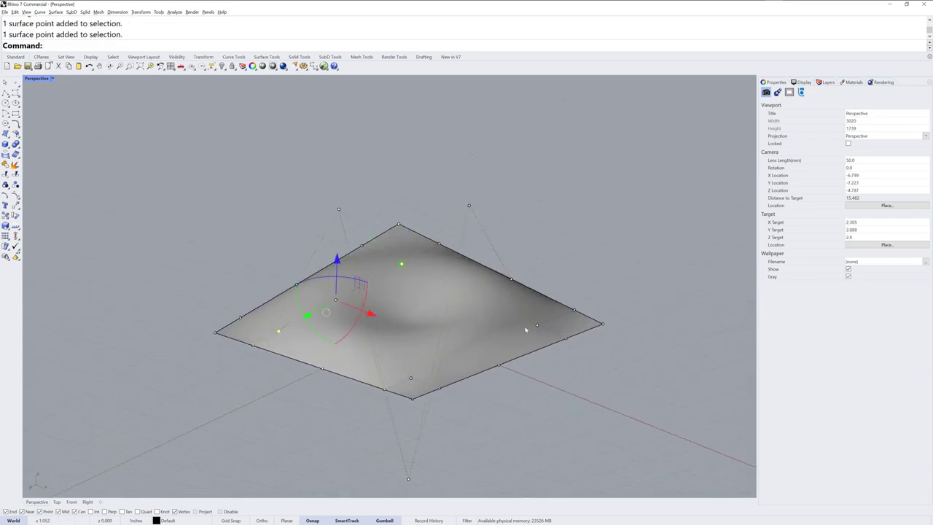
{"action": "right_click_drag", "start_coordinate": [537, 328], "coordinate": [219, 456]}
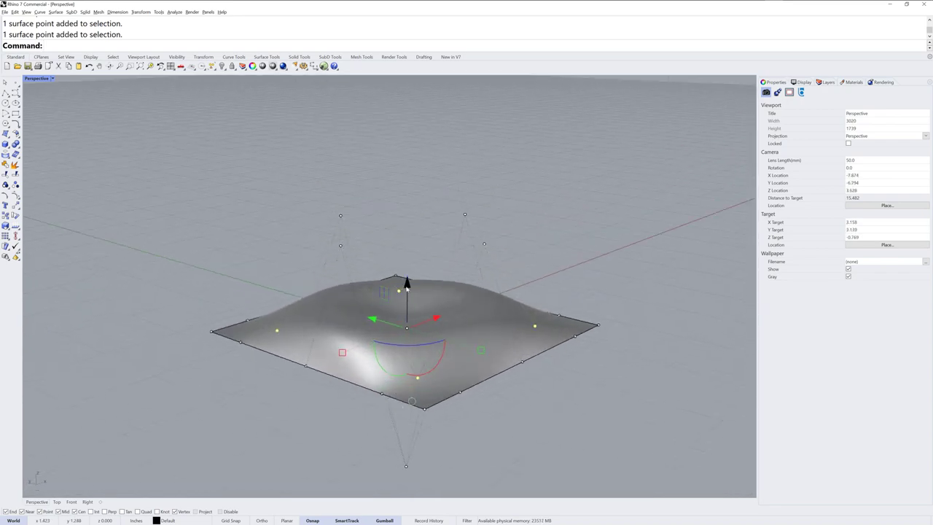
{"action": "left_click_drag", "start_coordinate": [407, 286], "coordinate": [417, 220]}
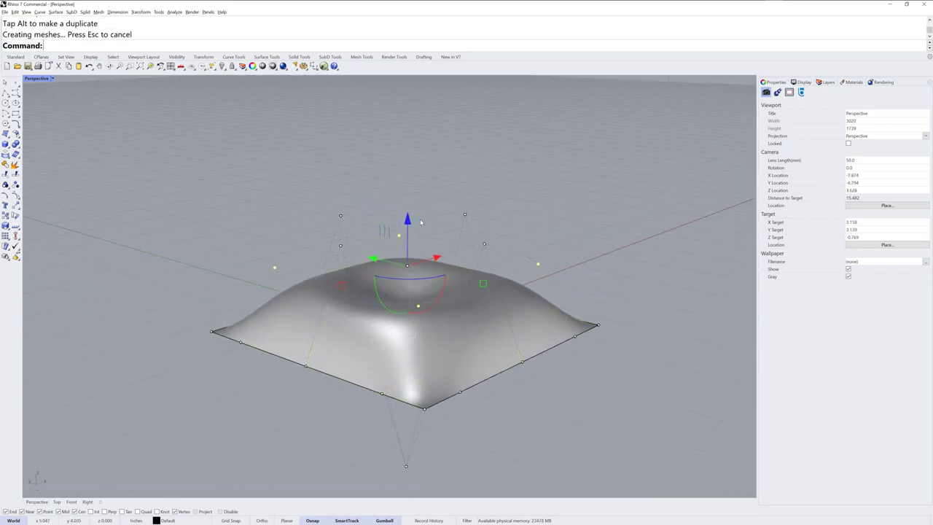
Increase the weight of the lowered centre control point with the Weight command, and raise that point closer to the surface
{"action": "right_click_drag", "start_coordinate": [575, 375], "coordinate": [480, 349]}
{"action": "left_click", "coordinate": [395, 398]}
{"action": "type", "text": "Weight"}
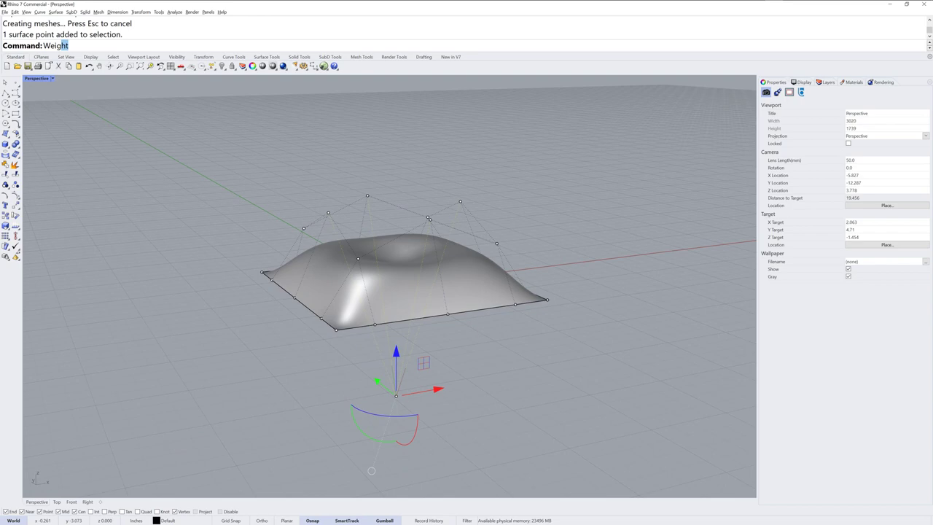
{"action": "key", "text": "Return"}
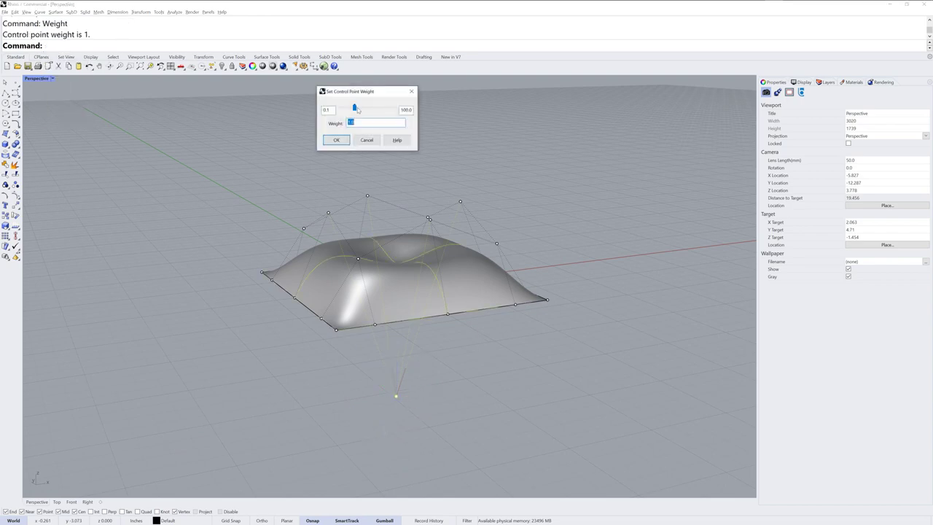
{"action": "left_click_drag", "start_coordinate": [357, 109], "coordinate": [371, 110]}
{"action": "left_click", "coordinate": [336, 140]}
{"action": "right_click_drag", "start_coordinate": [350, 408], "coordinate": [352, 460]}
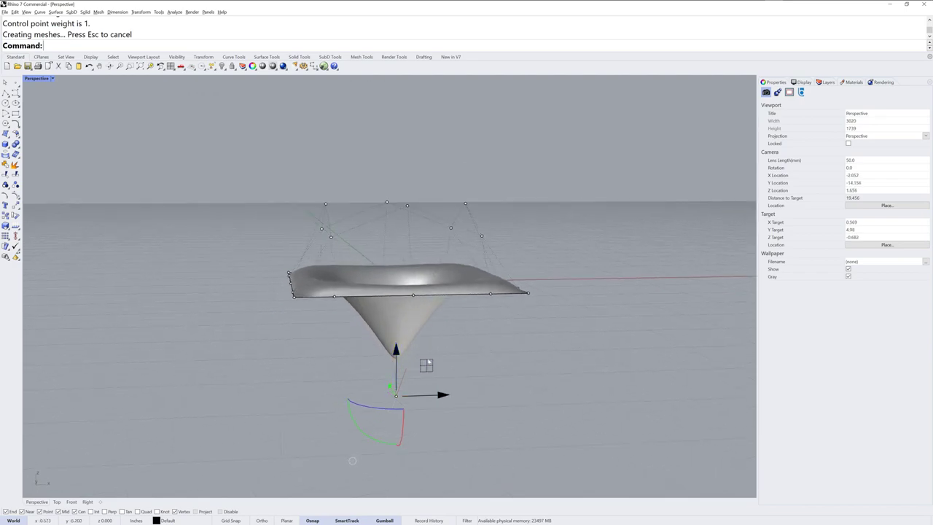
{"action": "left_click_drag", "start_coordinate": [400, 354], "coordinate": [400, 286]}
Select the eight raised control points around the centre, lift them higher and adjust their vertical scale
{"action": "right_click_drag", "start_coordinate": [469, 269], "coordinate": [440, 272]}
{"action": "left_click_drag", "start_coordinate": [280, 252], "coordinate": [482, 315]}
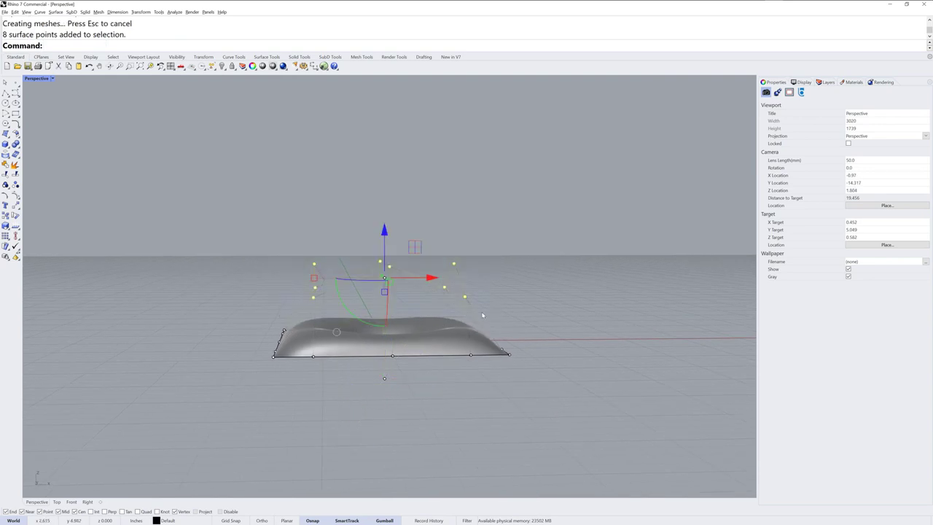
{"action": "left_click_drag", "start_coordinate": [384, 241], "coordinate": [385, 211]}
{"action": "right_click_drag", "start_coordinate": [386, 249], "coordinate": [455, 266]}
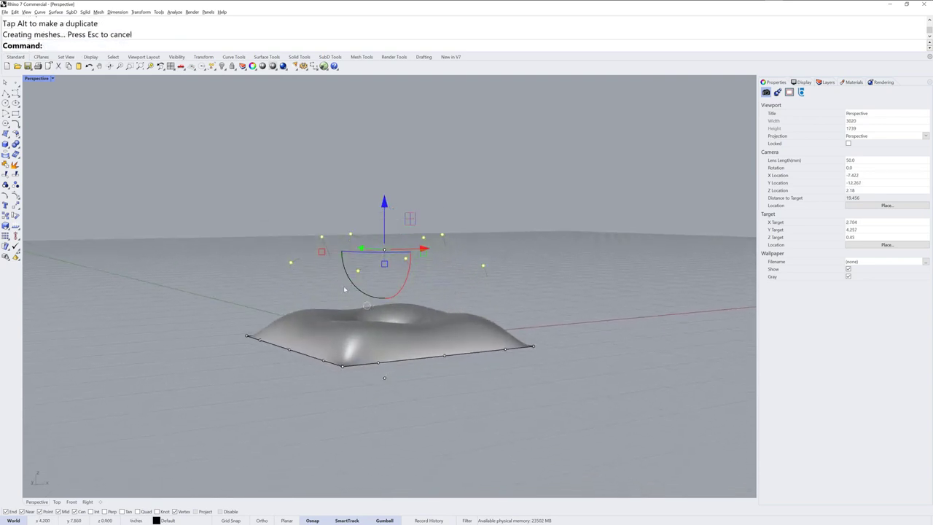
{"action": "left_click_drag", "start_coordinate": [384, 263], "coordinate": [385, 288]}
{"action": "left_click_drag", "start_coordinate": [384, 222], "coordinate": [384, 216]}
{"action": "left_click_drag", "start_coordinate": [384, 280], "coordinate": [384, 275]}
{"action": "left_click_drag", "start_coordinate": [384, 198], "coordinate": [384, 191]}
{"action": "right_click_drag", "start_coordinate": [489, 191], "coordinate": [474, 335]}
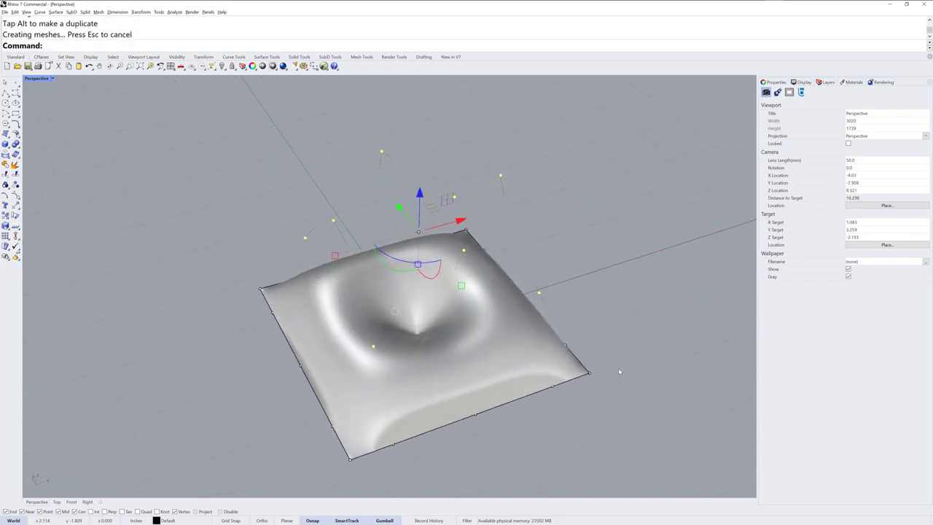
Turn off the control points and array the surface 3 by 3 in X and Y, using its opposite corners as the unit cell
{"action": "key", "text": "F11"}
{"action": "left_click", "coordinate": [467, 387]}
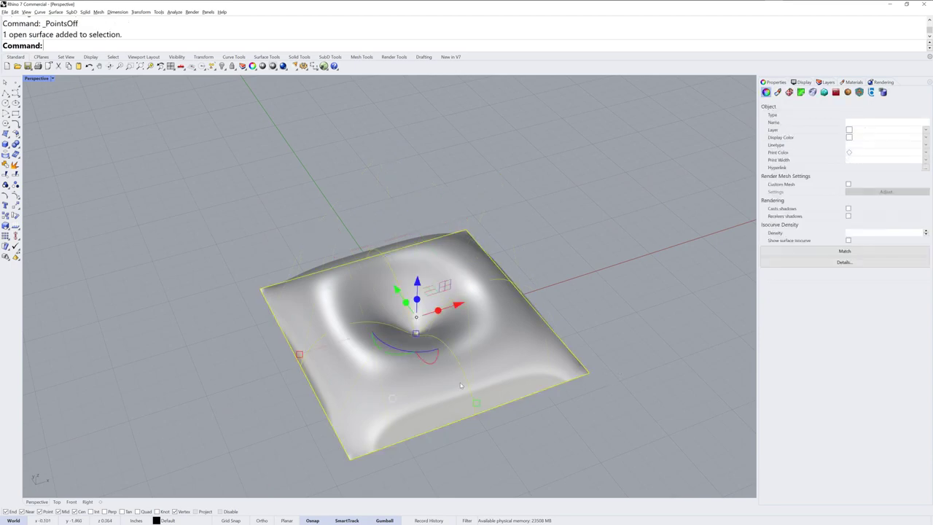
{"action": "scroll", "coordinate": [466, 387], "scroll_direction": "down", "scroll_amount": 6}
{"action": "right_click_drag", "start_coordinate": [464, 390], "coordinate": [388, 381], "text": "shift"}
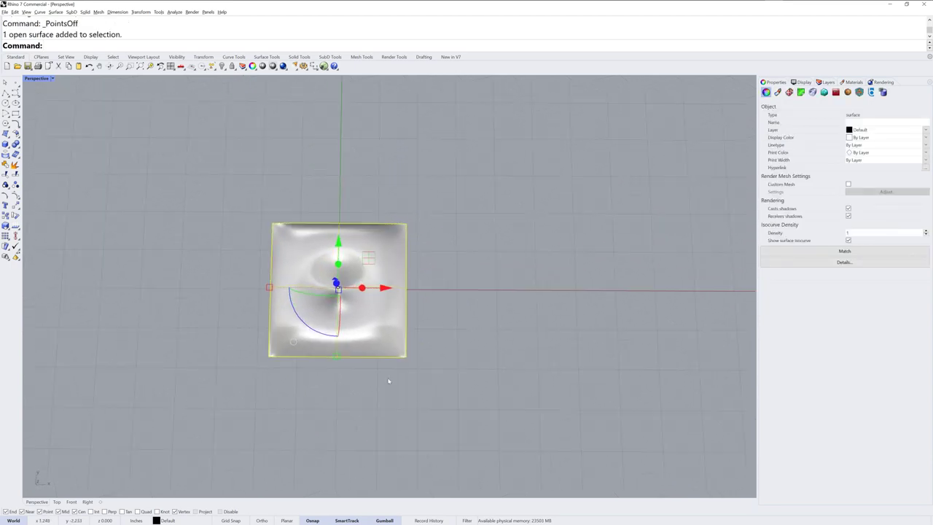
{"action": "type", "text": "Array"}
{"action": "key", "text": "Return"}
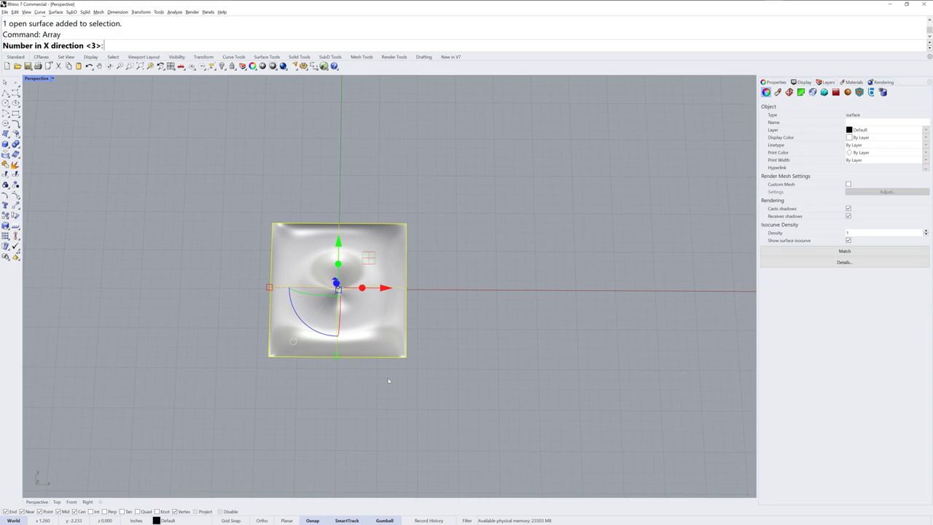
{"action": "key", "text": "Return"}
{"action": "key", "text": "Return"}
{"action": "key", "text": "Return"}
{"action": "left_click", "coordinate": [271, 357]}
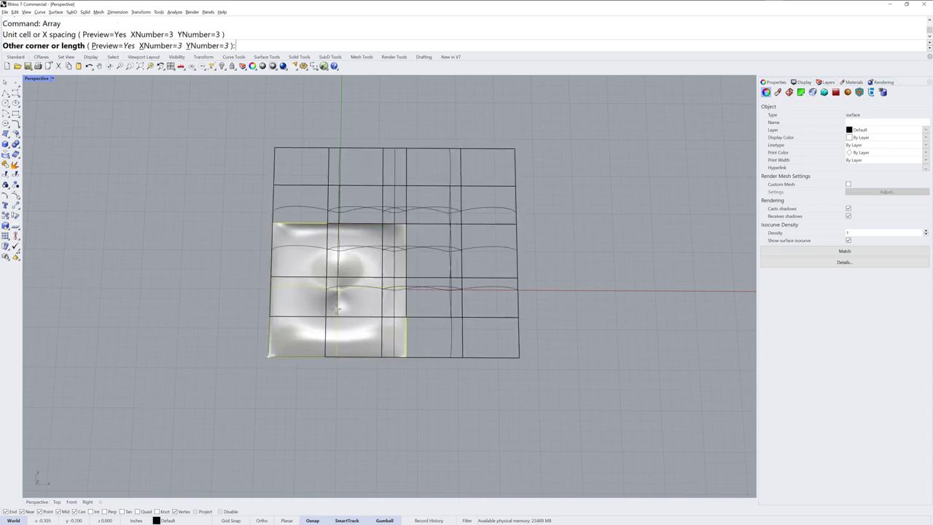
{"action": "left_click", "coordinate": [406, 224]}
{"action": "key", "text": "Return"}
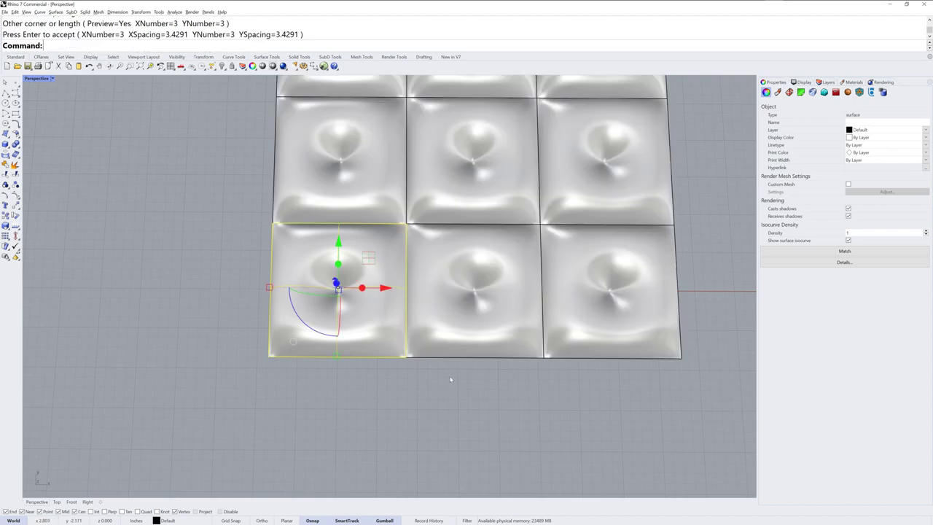
Select all nine surfaces and rotate them 45 degrees about the vertical axis
{"action": "scroll", "coordinate": [449, 370], "scroll_direction": "down", "scroll_amount": 2}
{"action": "right_click_drag", "start_coordinate": [449, 368], "coordinate": [424, 421], "text": "shift"}
{"action": "key", "text": "ctrl+a"}
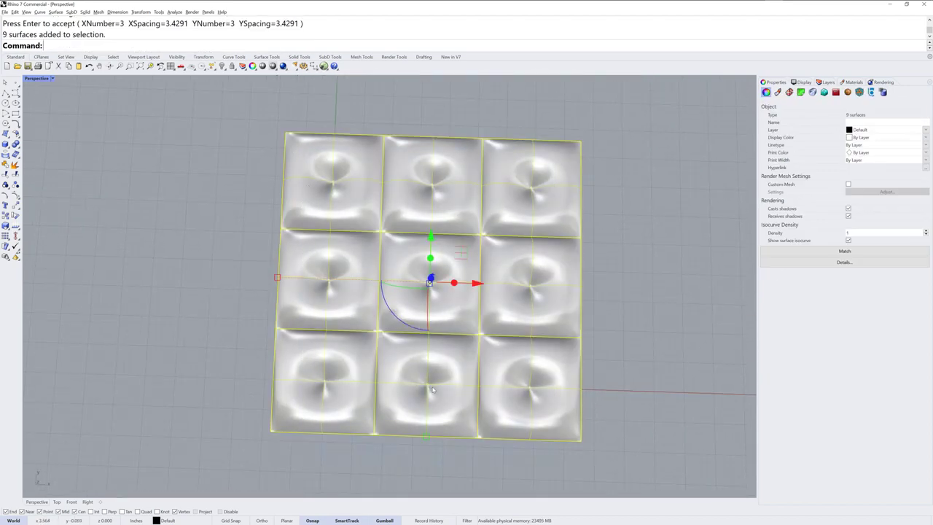
{"action": "right_click_drag", "start_coordinate": [434, 389], "coordinate": [427, 364]}
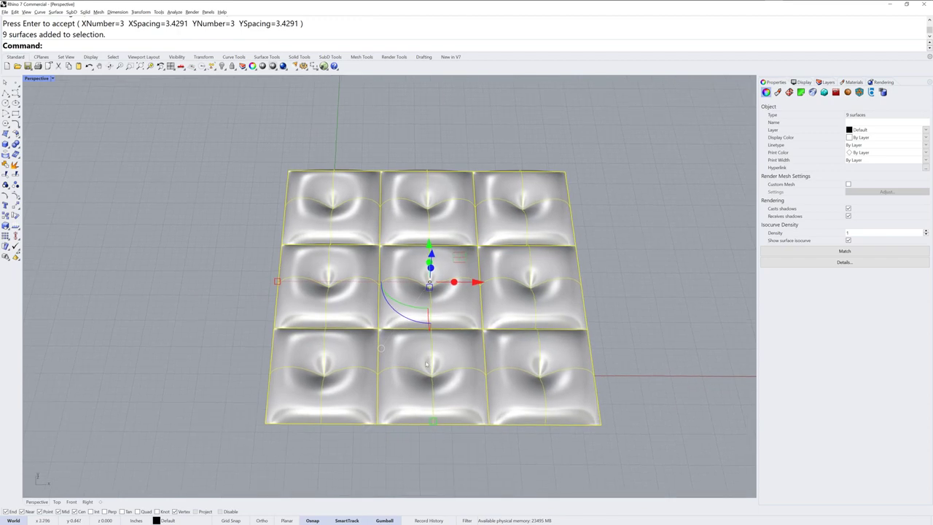
{"action": "left_click", "coordinate": [396, 313]}
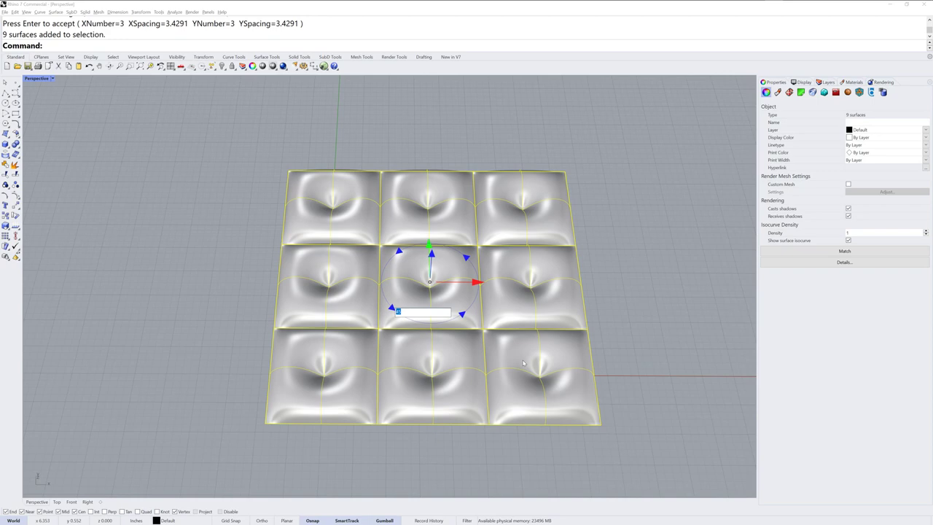
{"action": "type", "text": "45"}
{"action": "key", "text": "Return"}
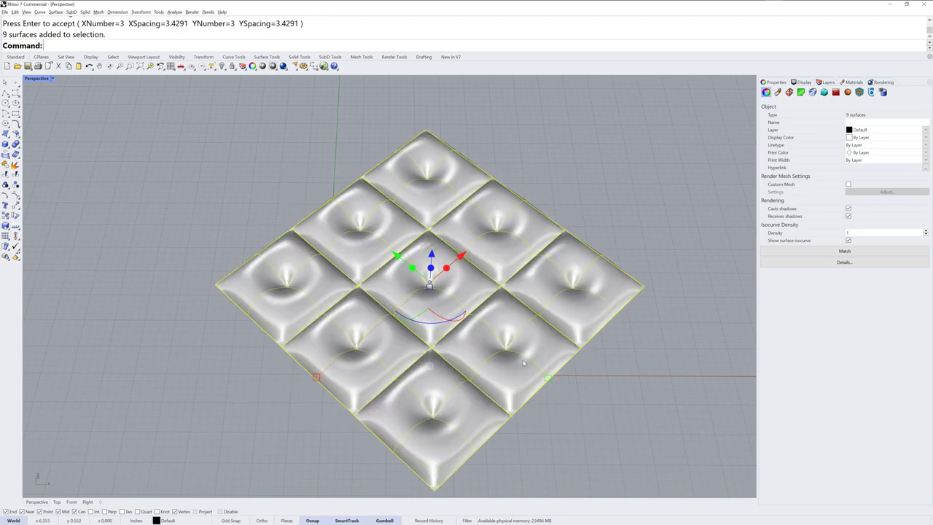
{"action": "left_click", "coordinate": [573, 392]}
Switch to the Top view and set its display mode to Shaded
{"action": "right_click_drag", "start_coordinate": [517, 338], "coordinate": [368, 365], "text": "ctrl"}
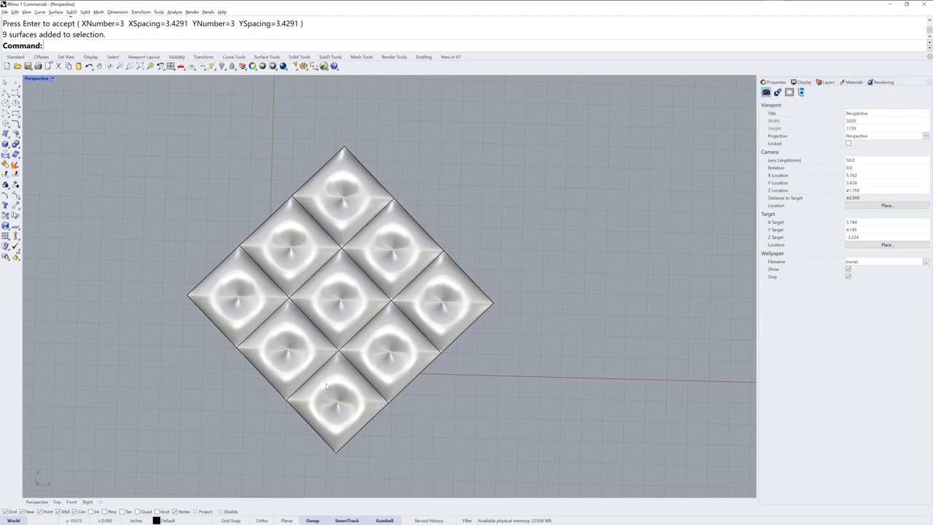
{"action": "right_click_drag", "start_coordinate": [406, 402], "coordinate": [439, 399]}
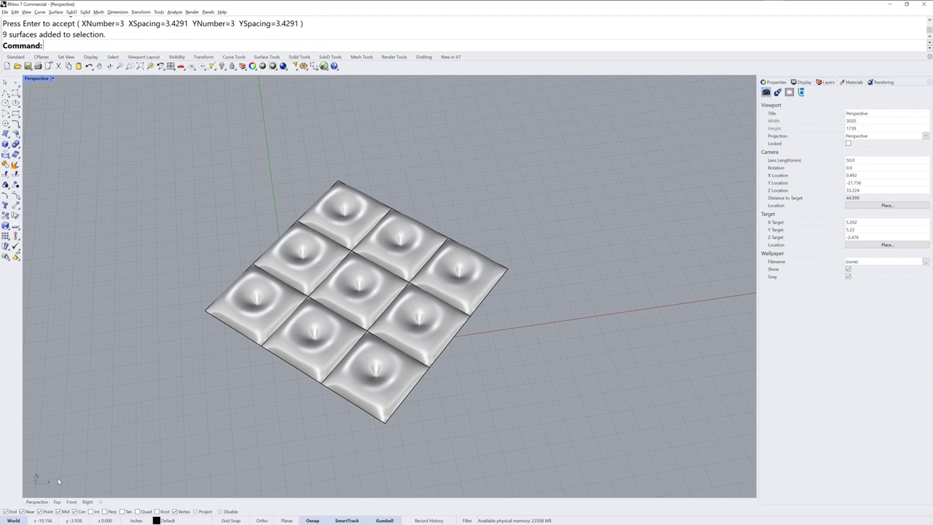
{"action": "left_click", "coordinate": [56, 501]}
{"action": "scroll", "coordinate": [360, 357], "scroll_direction": "down", "scroll_amount": 3}
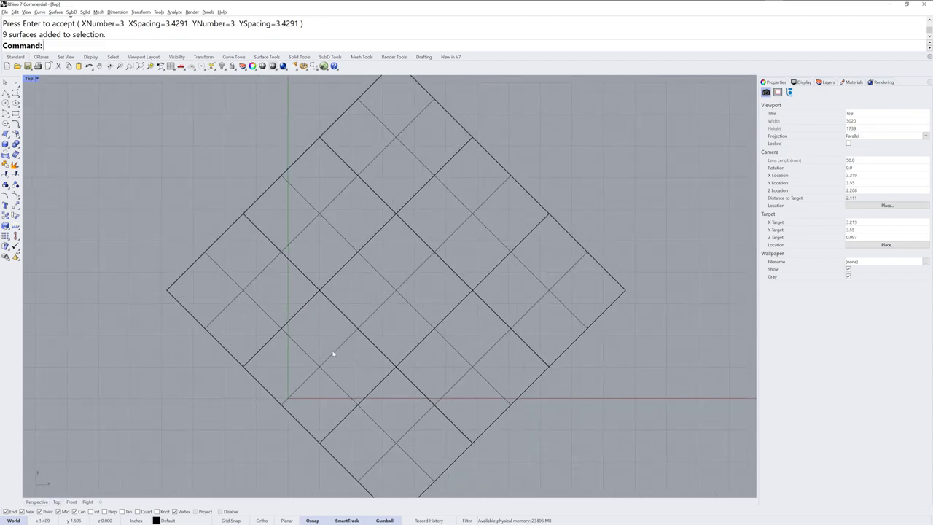
{"action": "left_click", "coordinate": [38, 79]}
{"action": "left_click", "coordinate": [42, 109]}
{"action": "right_click_drag", "start_coordinate": [406, 352], "coordinate": [348, 322]}
Draw a rectangle whose corners sit at the centres of the four surfaces diagonally surrounding the middle one
{"action": "left_click", "coordinate": [15, 114]}
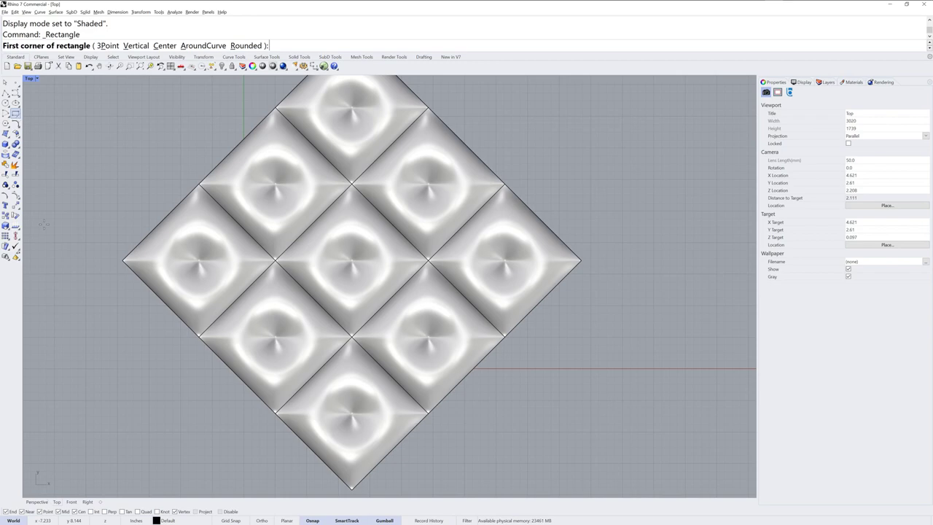
{"action": "left_click", "coordinate": [201, 186]}
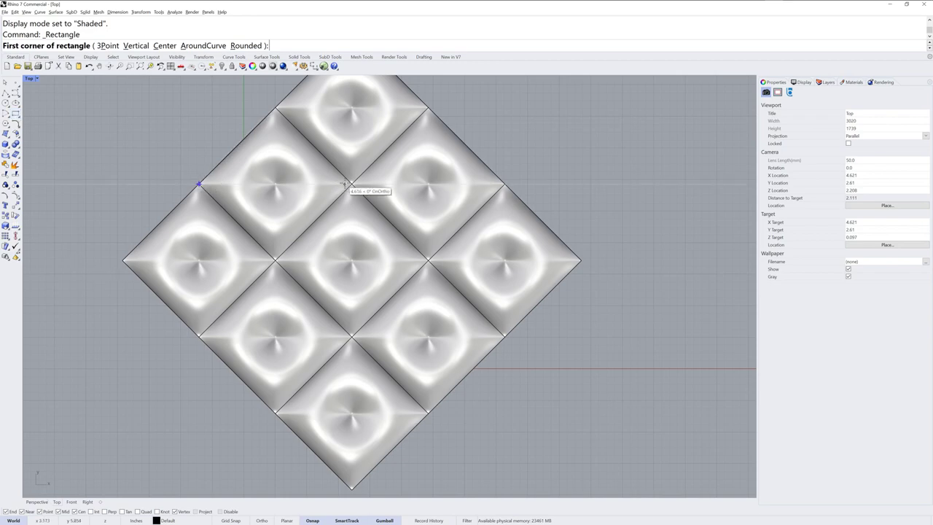
{"action": "left_click", "coordinate": [274, 185]}
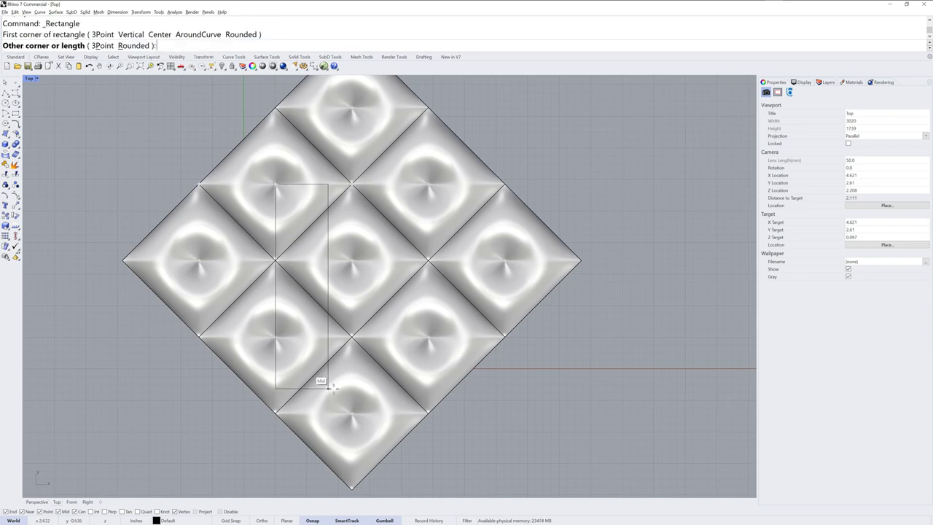
{"action": "left_click", "coordinate": [428, 337]}
{"action": "left_click", "coordinate": [428, 336]}
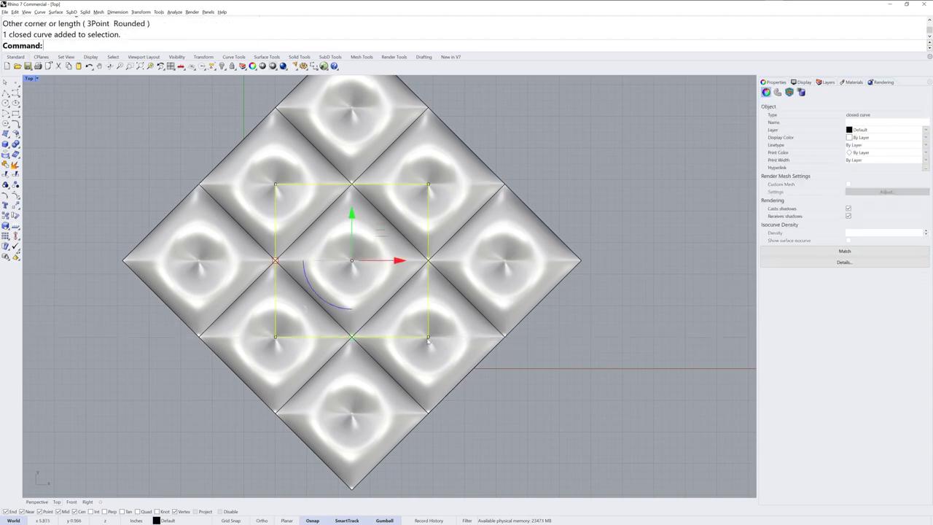
Trim away the parts of the four diagonal surfaces that lie outside the rectangle
{"action": "right_click_drag", "start_coordinate": [532, 375], "coordinate": [548, 378]}
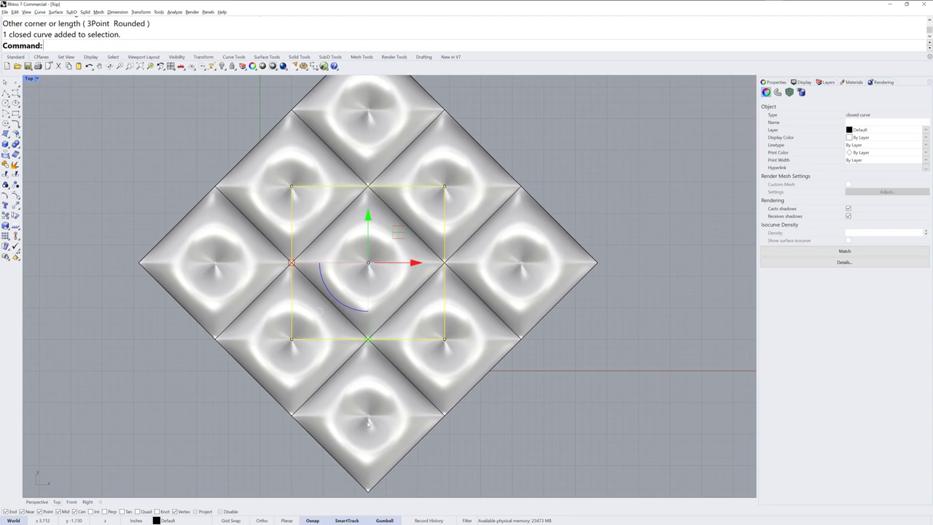
{"action": "left_click", "coordinate": [6, 176]}
{"action": "left_click", "coordinate": [318, 175]}
{"action": "left_click", "coordinate": [454, 171]}
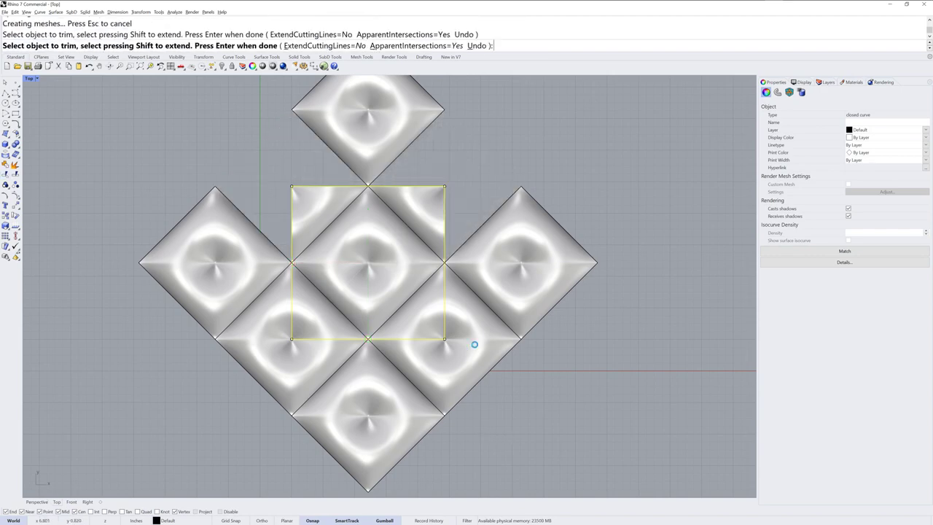
{"action": "left_click", "coordinate": [475, 343]}
{"action": "left_click", "coordinate": [295, 380]}
{"action": "key", "text": "Return"}
Delete the four untrimmed diamond surfaces around the square tile
{"action": "left_click", "coordinate": [414, 416]}
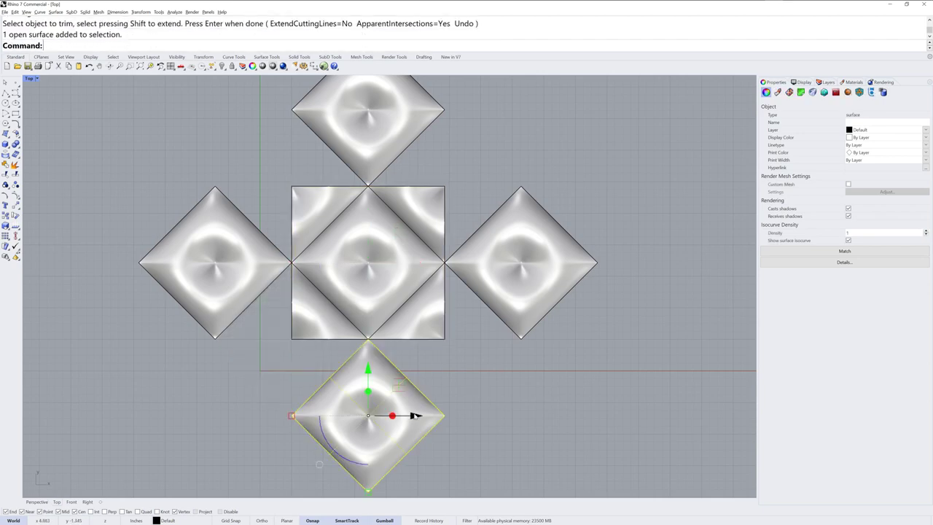
{"action": "key", "text": "Delete"}
{"action": "left_click", "coordinate": [541, 298]}
{"action": "key", "text": "Delete"}
{"action": "left_click", "coordinate": [368, 120]}
{"action": "key", "text": "Delete"}
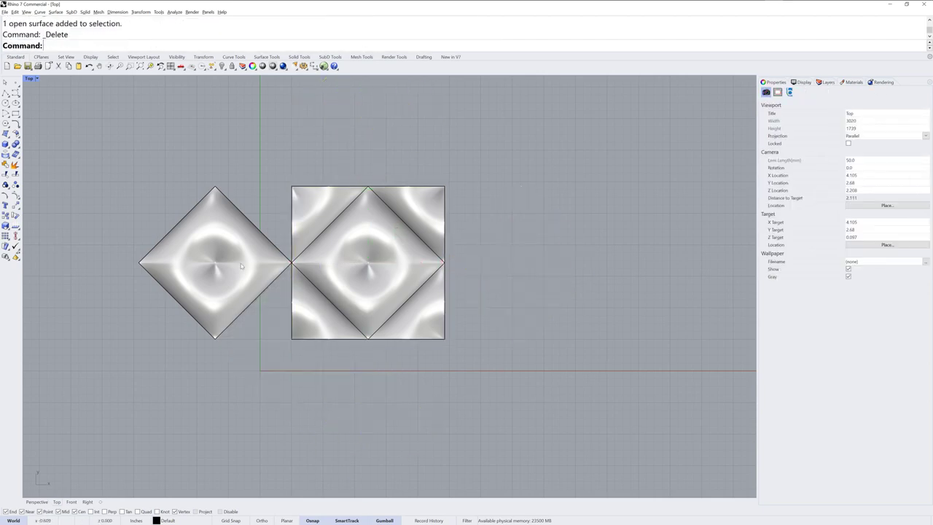
{"action": "left_click", "coordinate": [242, 270]}
{"action": "key", "text": "Delete"}
Delete the rectangle curve and join the five remaining surfaces into one polysurface
{"action": "left_click", "coordinate": [444, 339]}
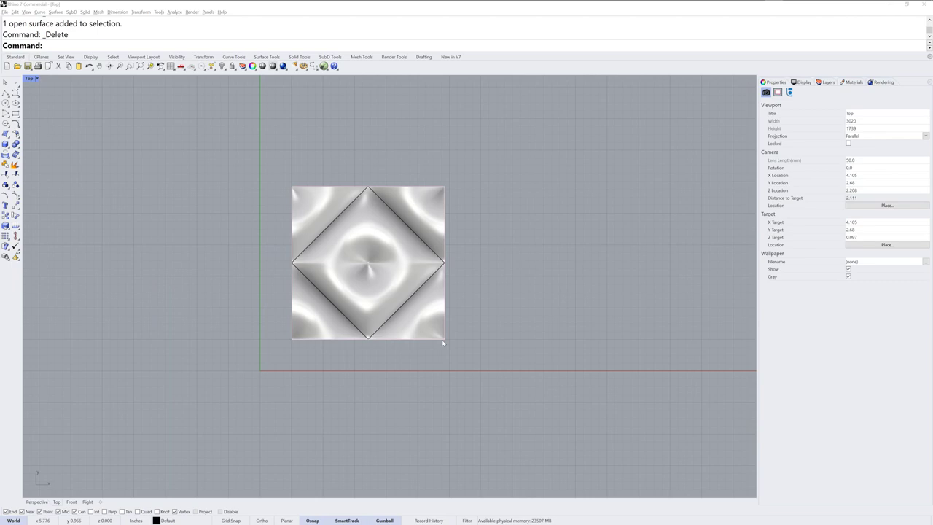
{"action": "key", "text": "Return"}
{"action": "key", "text": "Delete"}
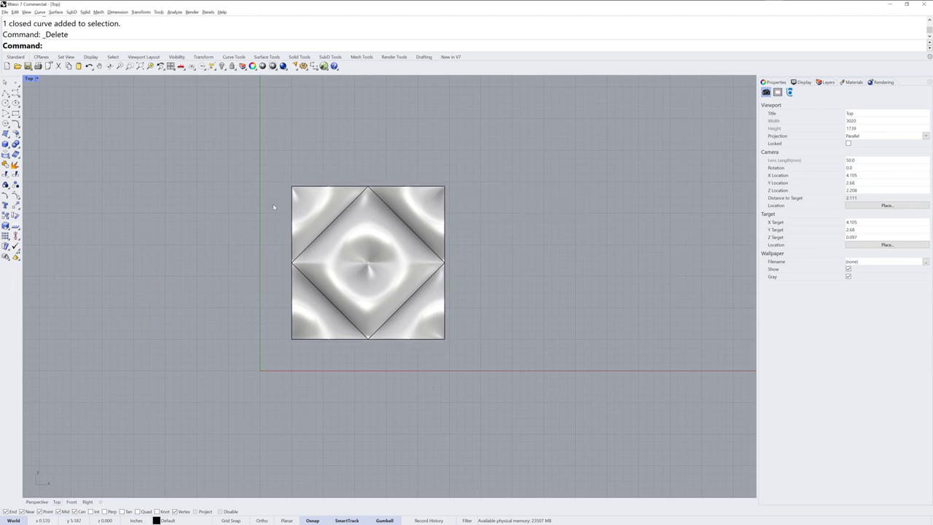
{"action": "left_click_drag", "start_coordinate": [243, 151], "coordinate": [464, 349]}
{"action": "key", "text": "ctrl+j"}
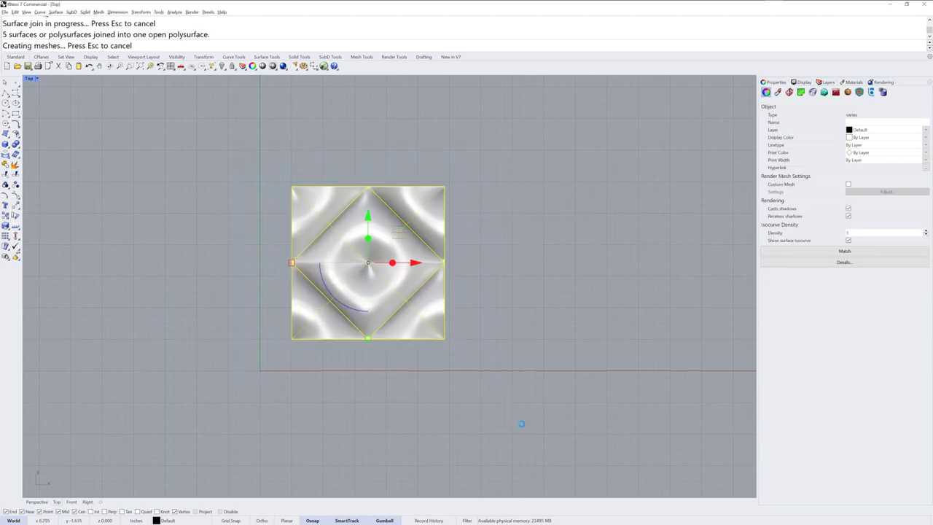
Array the joined tile 3 by 3 in X and Y in the Perspective view, using its opposite corners as the unit cell
{"action": "left_click", "coordinate": [38, 502]}
{"action": "right_click_drag", "start_coordinate": [341, 370], "coordinate": [410, 338]}
{"action": "scroll", "coordinate": [412, 333], "scroll_direction": "up", "scroll_amount": 3}
{"action": "type", "text": "A"}
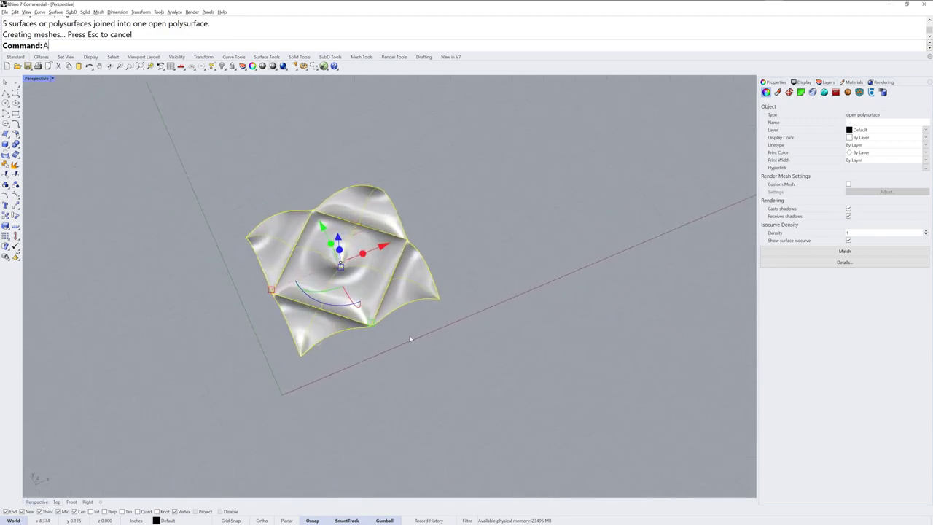
{"action": "type", "text": "rray"}
{"action": "key", "text": "Return"}
{"action": "key", "text": "Return"}
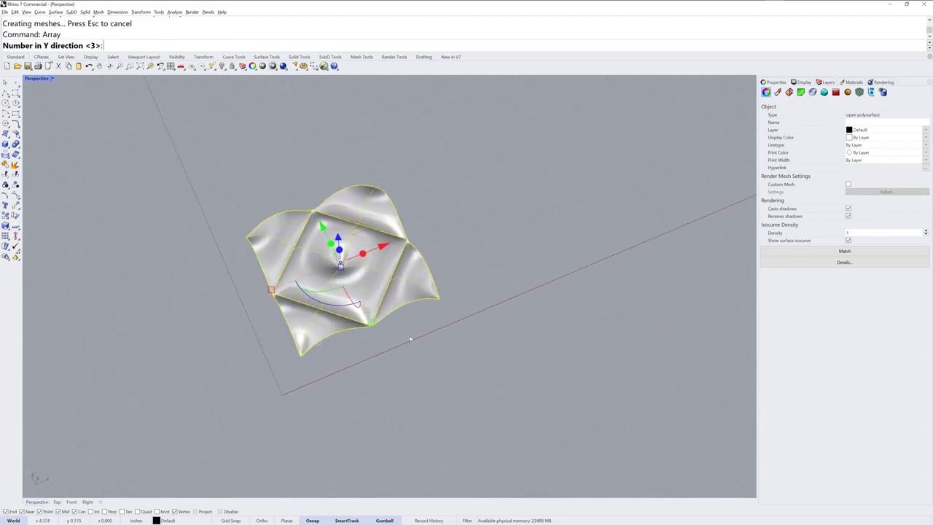
{"action": "key", "text": "Return"}
{"action": "left_click", "coordinate": [301, 355]}
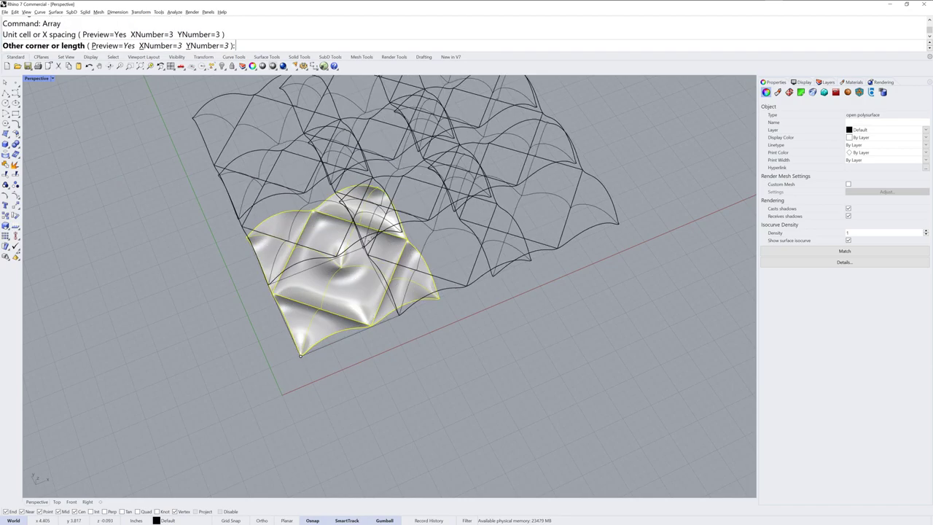
{"action": "left_click", "coordinate": [378, 188]}
{"action": "key", "text": "Return"}
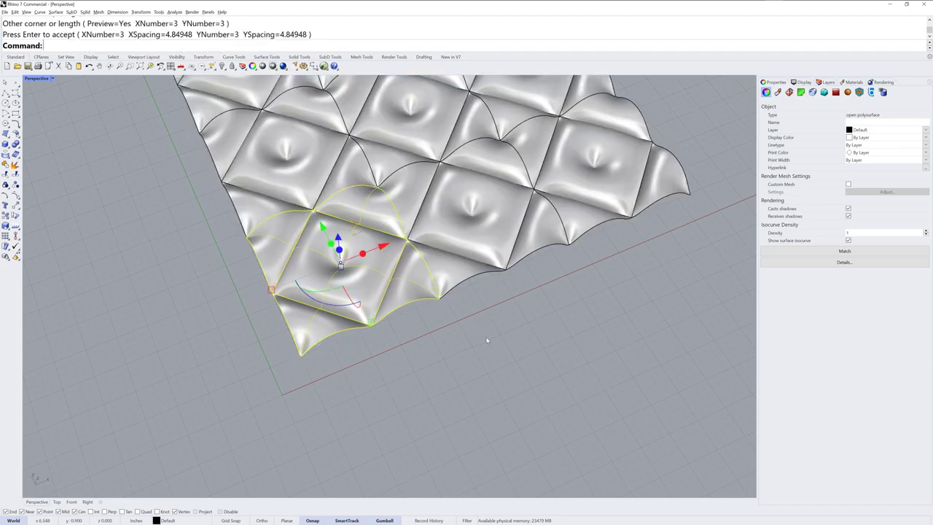
{"action": "left_click", "coordinate": [477, 345]}
Select all nine arrayed tiles and join them into one polysurface
{"action": "right_click_drag", "start_coordinate": [477, 345], "coordinate": [423, 414]}
{"action": "left_click_drag", "start_coordinate": [424, 414], "coordinate": [203, 144]}
{"action": "key", "text": "Return"}
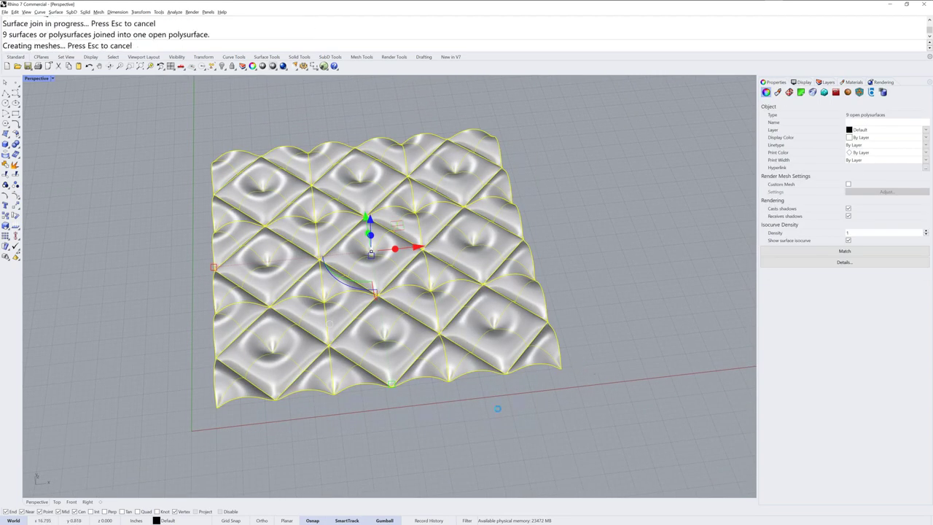
{"action": "left_click", "coordinate": [494, 412]}
Draw a circle about 12 inches in diameter beside the tile array and extrude it downward into a short ring wall
{"action": "scroll", "coordinate": [487, 404], "scroll_direction": "down", "scroll_amount": 2}
{"action": "right_click_drag", "start_coordinate": [492, 408], "coordinate": [375, 385], "text": "shift"}
{"action": "scroll", "coordinate": [387, 395], "scroll_direction": "down", "scroll_amount": 2}
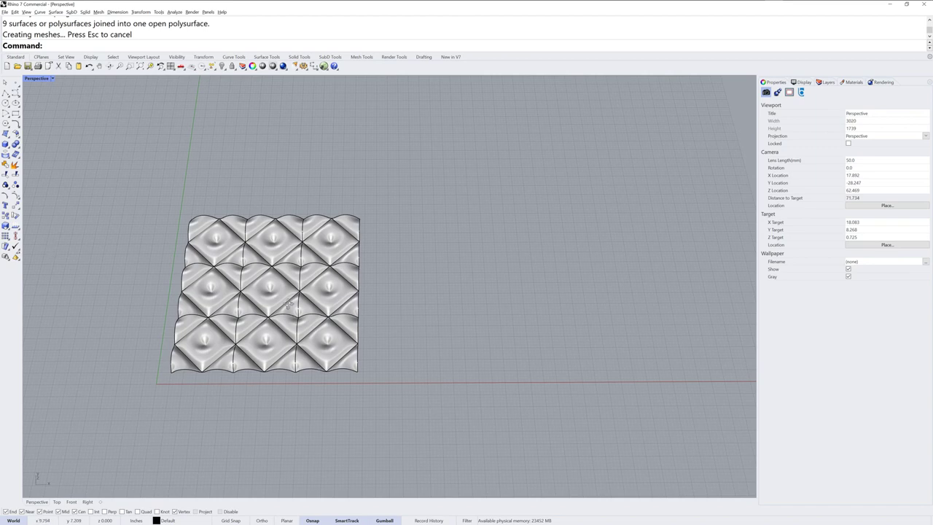
{"action": "right_click_drag", "start_coordinate": [289, 303], "coordinate": [286, 341]}
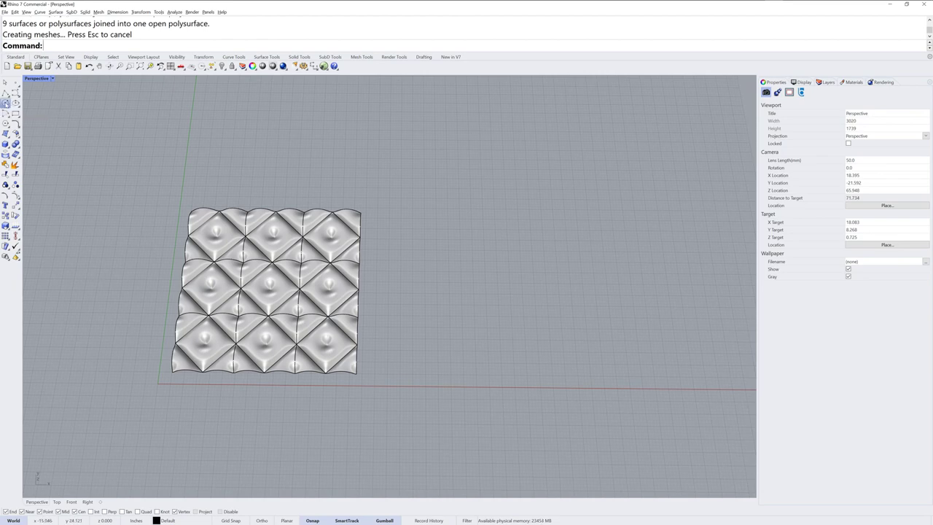
{"action": "left_click", "coordinate": [5, 102]}
{"action": "left_click", "coordinate": [529, 288]}
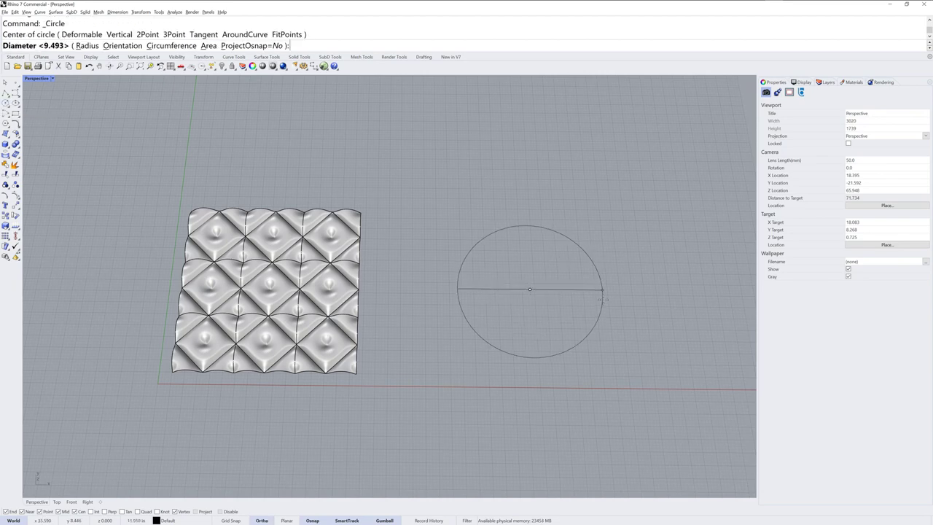
{"action": "left_click", "coordinate": [598, 350]}
{"action": "left_click", "coordinate": [580, 371]}
{"action": "right_click_drag", "start_coordinate": [579, 370], "coordinate": [563, 315]}
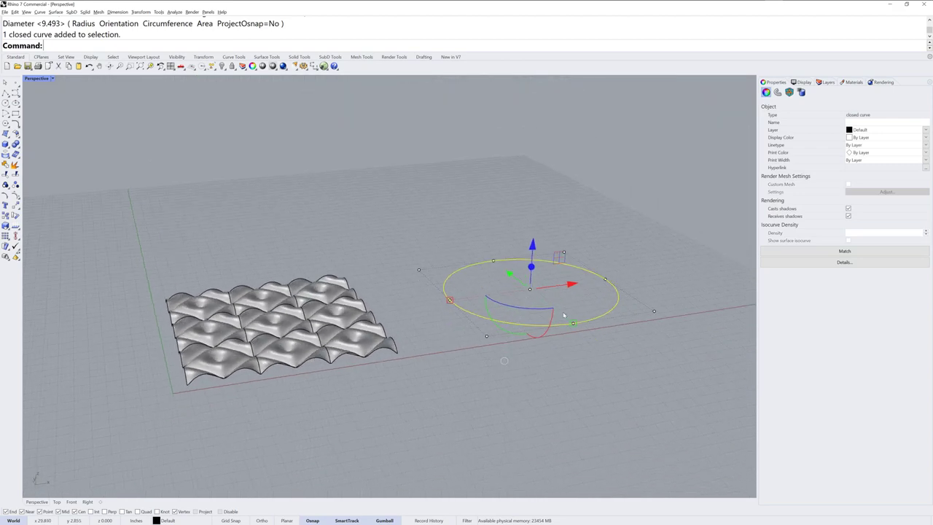
{"action": "left_click_drag", "start_coordinate": [531, 267], "coordinate": [531, 282]}
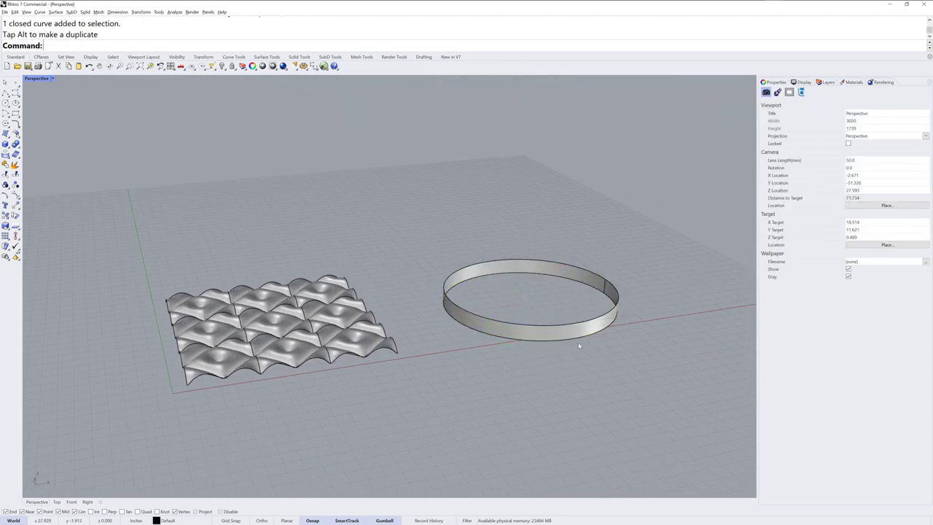
Create a domed Patch surface from the ring's upper extrusion edge, with 6 U and V spans, Adjust tangency and Automatic trim
{"action": "scroll", "coordinate": [586, 318], "scroll_direction": "up", "scroll_amount": 6}
{"action": "right_click_drag", "start_coordinate": [588, 314], "coordinate": [590, 340], "text": "shift"}
{"action": "right_click_drag", "start_coordinate": [503, 314], "coordinate": [485, 348]}
{"action": "type", "text": "Patch"}
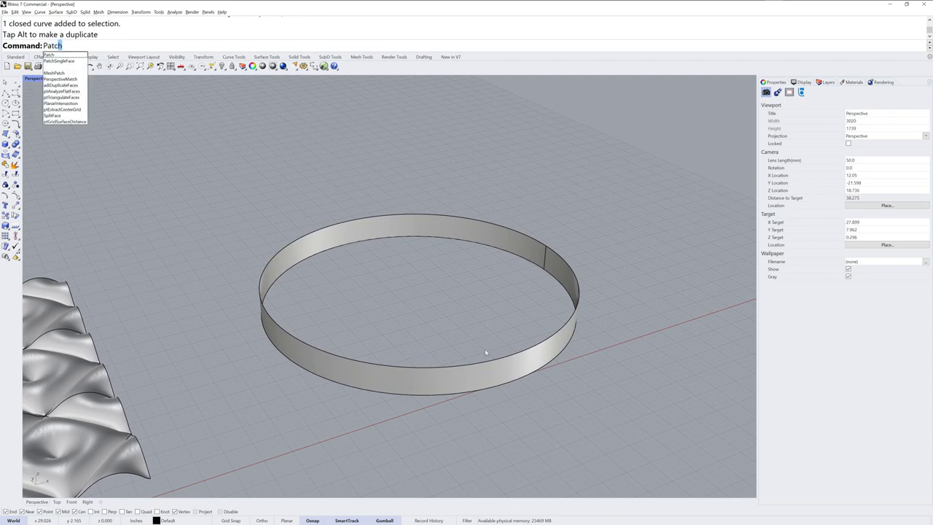
{"action": "key", "text": "Return"}
{"action": "left_click", "coordinate": [442, 367]}
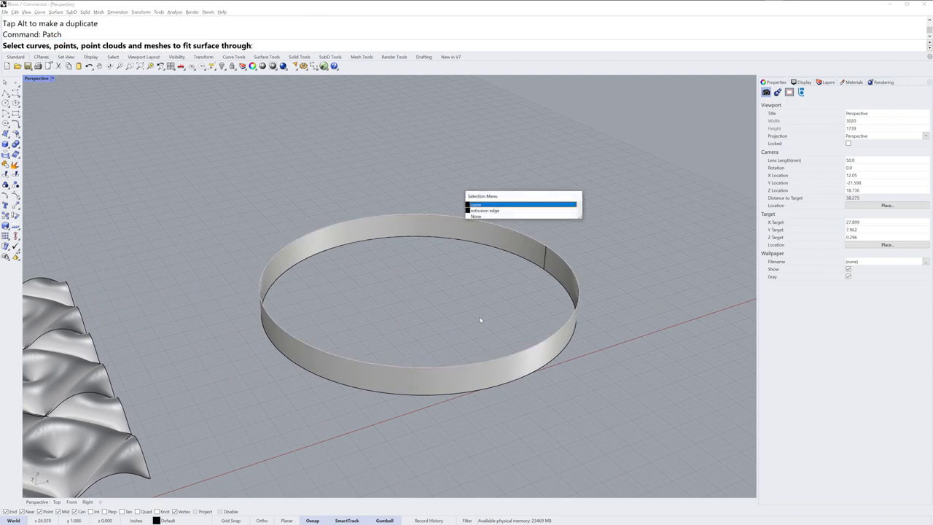
{"action": "left_click", "coordinate": [494, 211]}
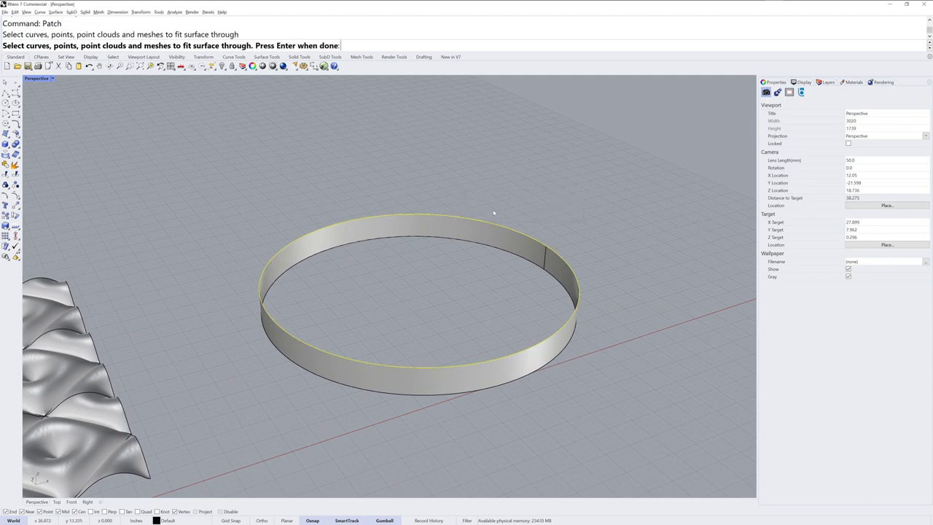
{"action": "key", "text": "Return"}
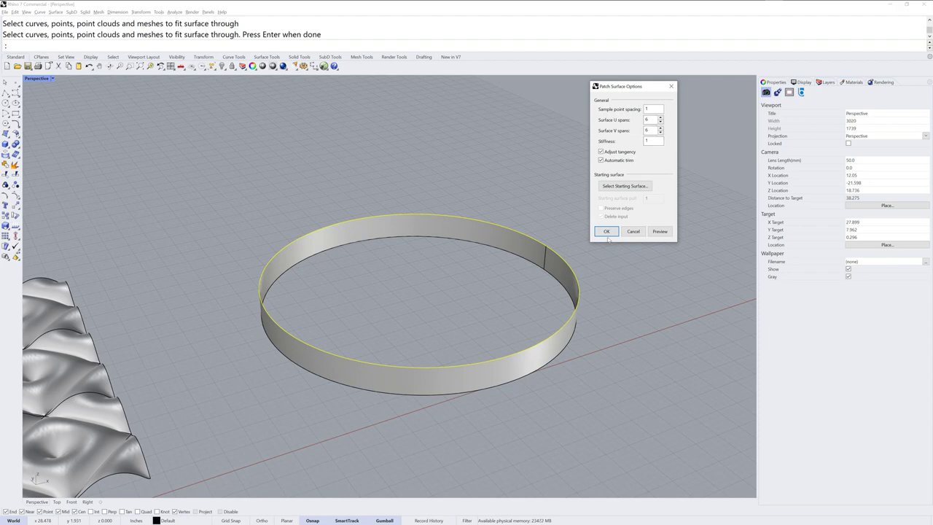
{"action": "left_click", "coordinate": [659, 231]}
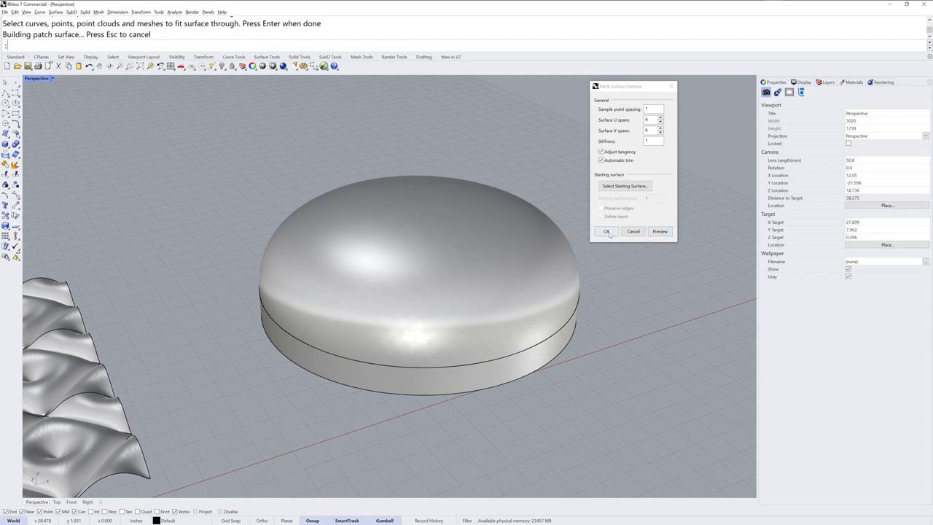
{"action": "left_click", "coordinate": [605, 231]}
Turn on the control points of the domed patch and examine their layout from several angles
{"action": "left_click", "coordinate": [547, 358]}
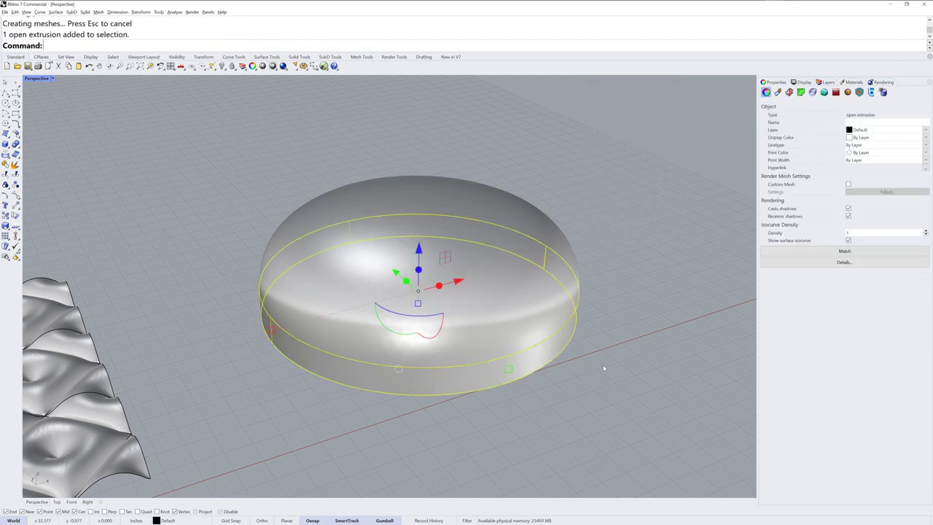
{"action": "left_click", "coordinate": [535, 285]}
{"action": "right_click_drag", "start_coordinate": [535, 285], "coordinate": [515, 332]}
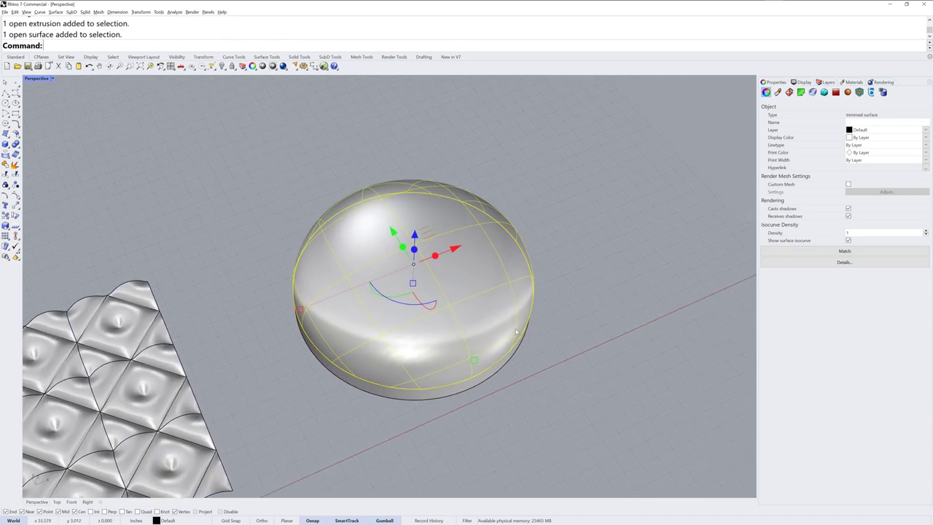
{"action": "key", "text": "F10"}
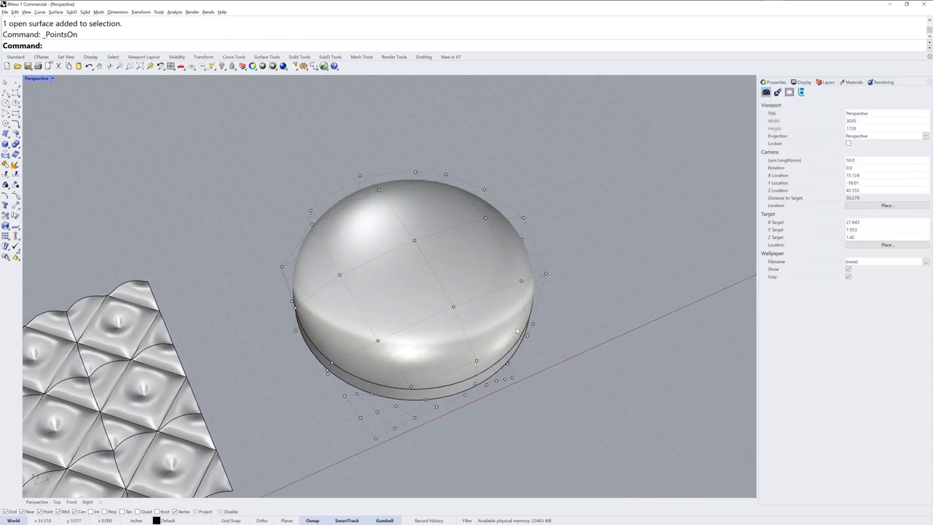
{"action": "right_click_drag", "start_coordinate": [445, 321], "coordinate": [400, 233]}
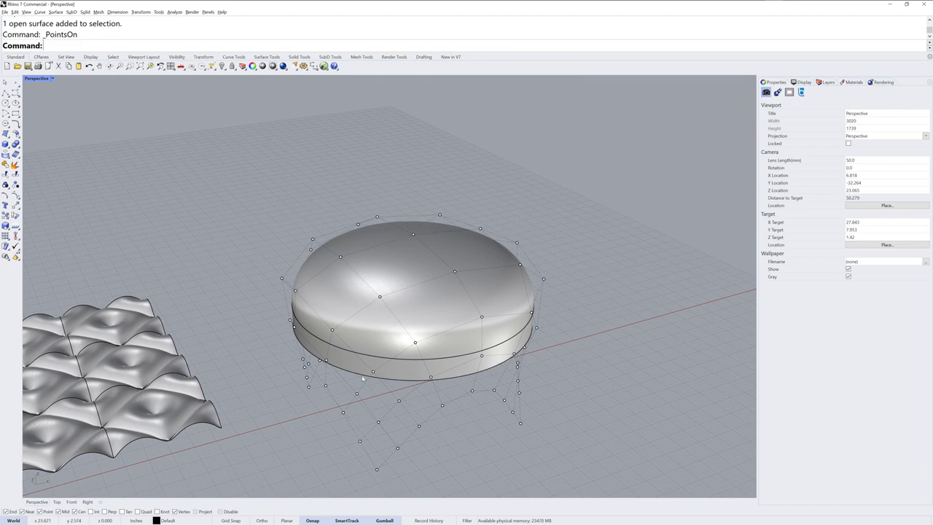
{"action": "right_click_drag", "start_coordinate": [433, 393], "coordinate": [411, 239]}
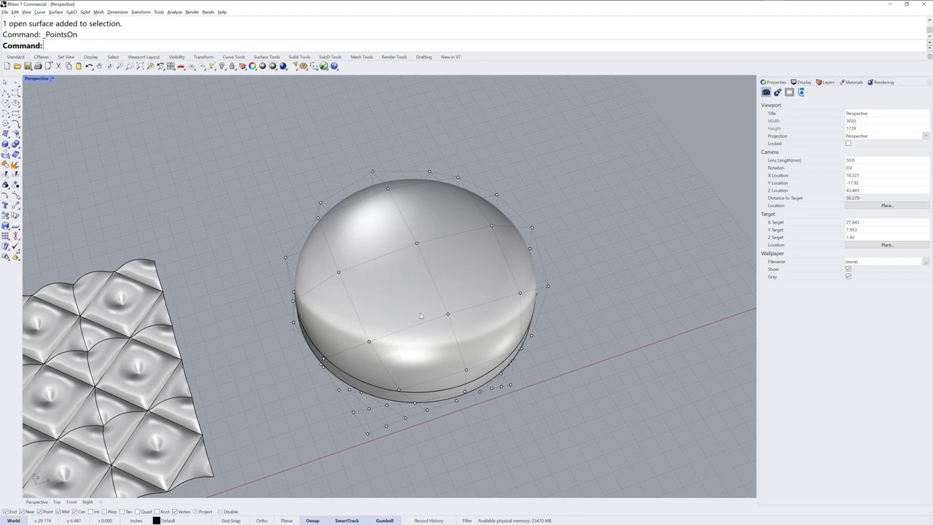
Rebuild the domed patch with a point count of 100 in U and V, and turn off its control points
{"action": "type", "text": "Rebuild"}
{"action": "key", "text": "Return"}
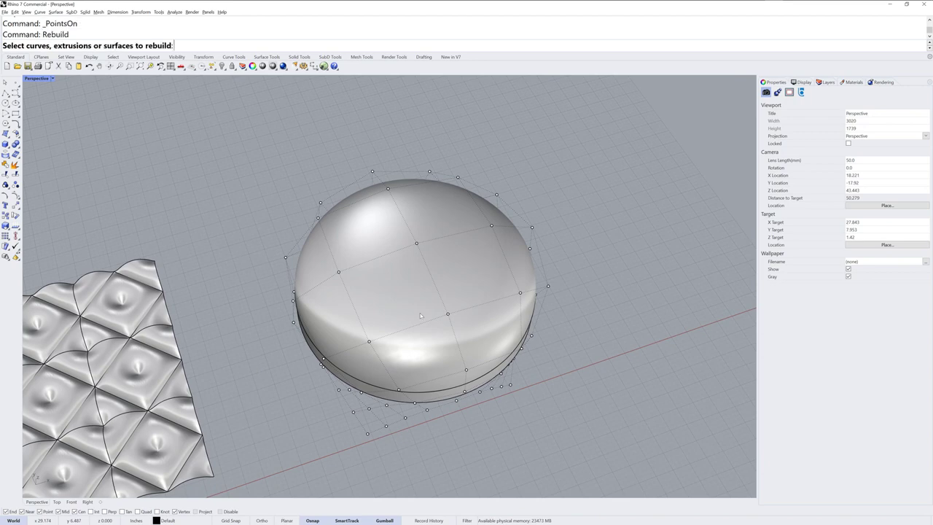
{"action": "left_click", "coordinate": [421, 315]}
{"action": "key", "text": "Return"}
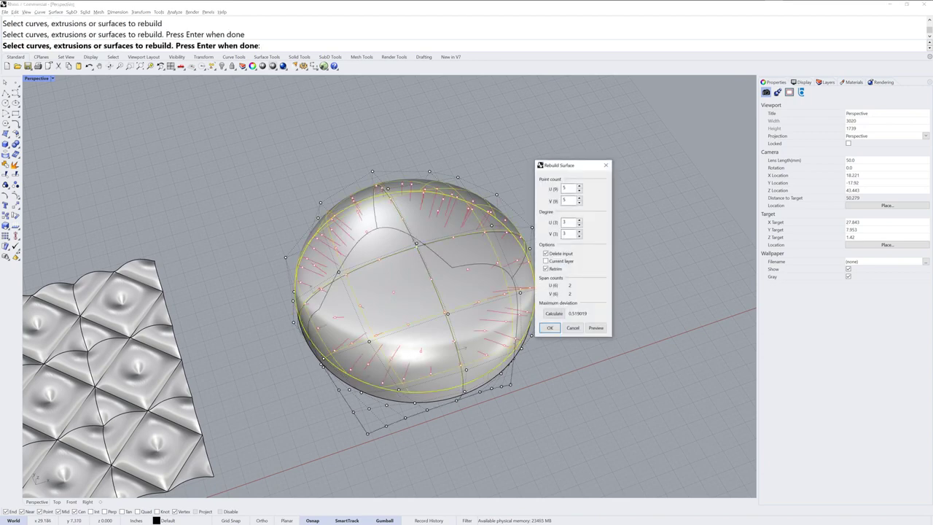
{"action": "double_click", "coordinate": [564, 189]}
{"action": "type", "text": "1"}
{"action": "type", "text": "100"}
{"action": "left_click", "coordinate": [549, 329]}
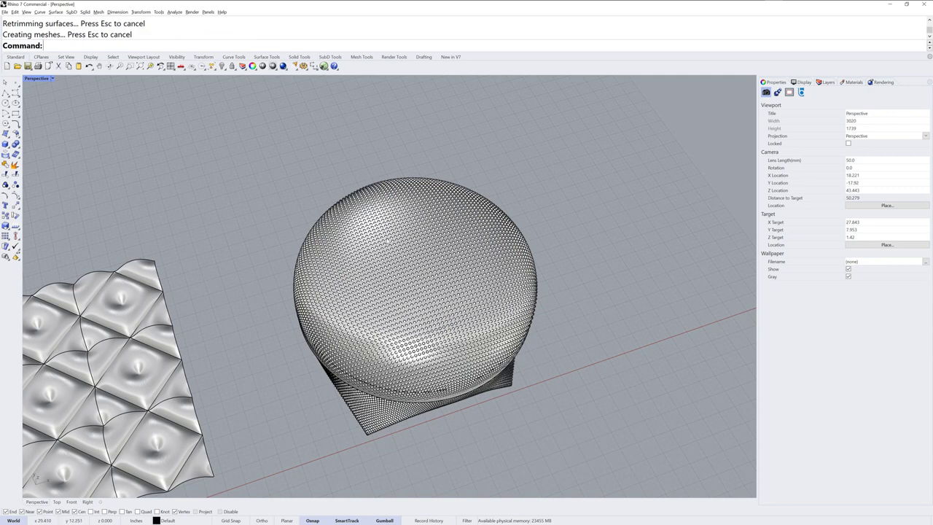
{"action": "key", "text": "F11"}
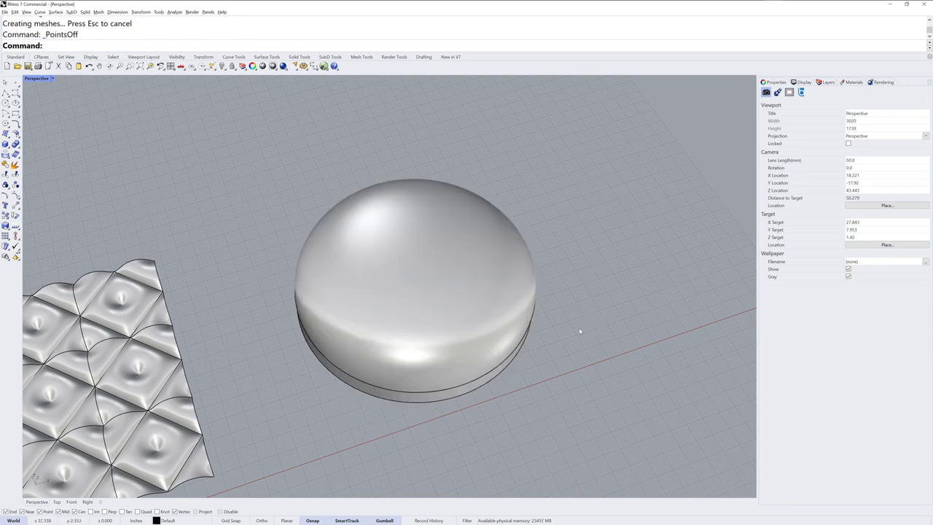
Flow the joined tile array onto the domed patch with FlowAlongSrf, using a plane between the array's opposite outer corners as base surface
{"action": "right_click_drag", "start_coordinate": [413, 383], "coordinate": [502, 330], "text": "ctrl"}
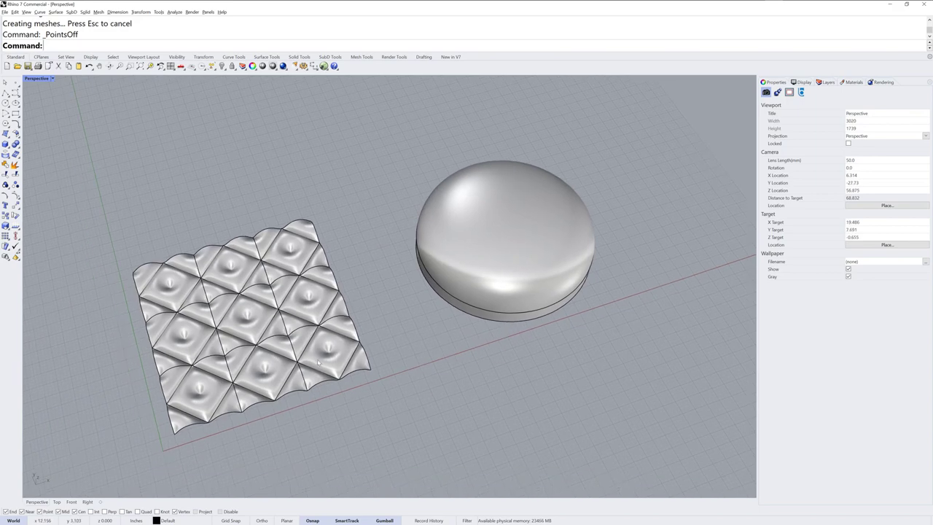
{"action": "left_click", "coordinate": [322, 360]}
{"action": "type", "text": "FlowAlongSrf"}
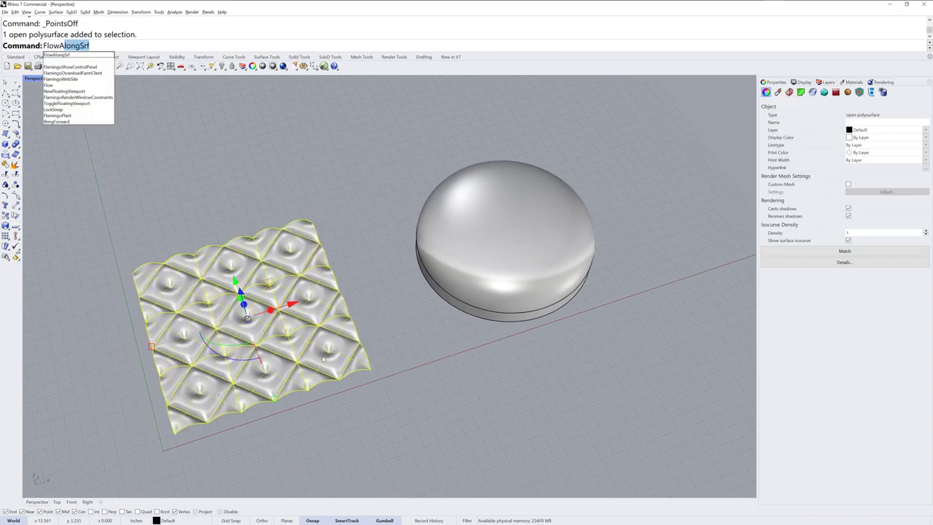
{"action": "key", "text": "Return"}
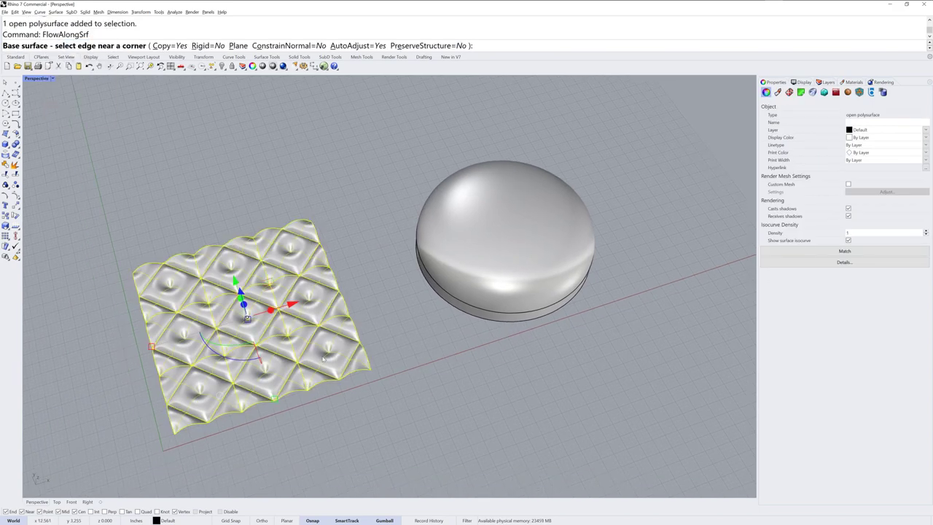
{"action": "left_click", "coordinate": [239, 46]}
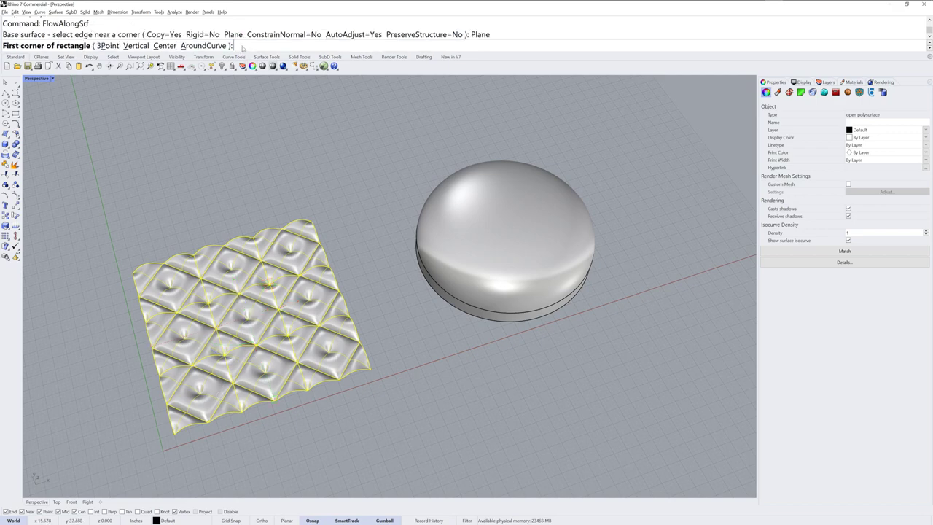
{"action": "left_click", "coordinate": [174, 436]}
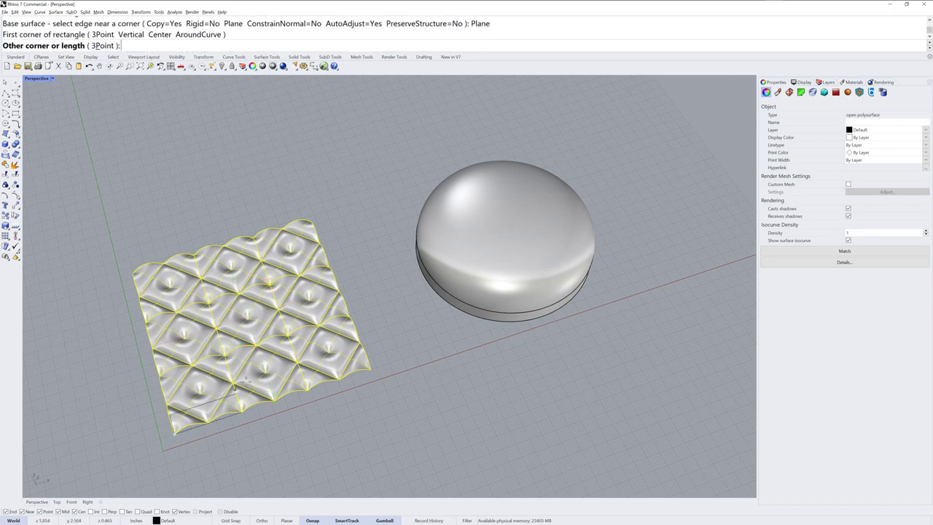
{"action": "left_click", "coordinate": [314, 221]}
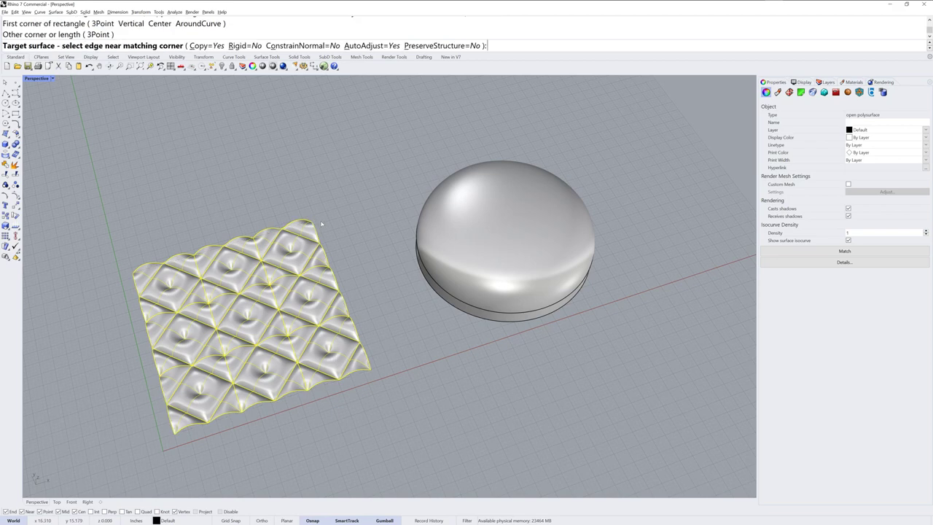
{"action": "left_click", "coordinate": [521, 309]}
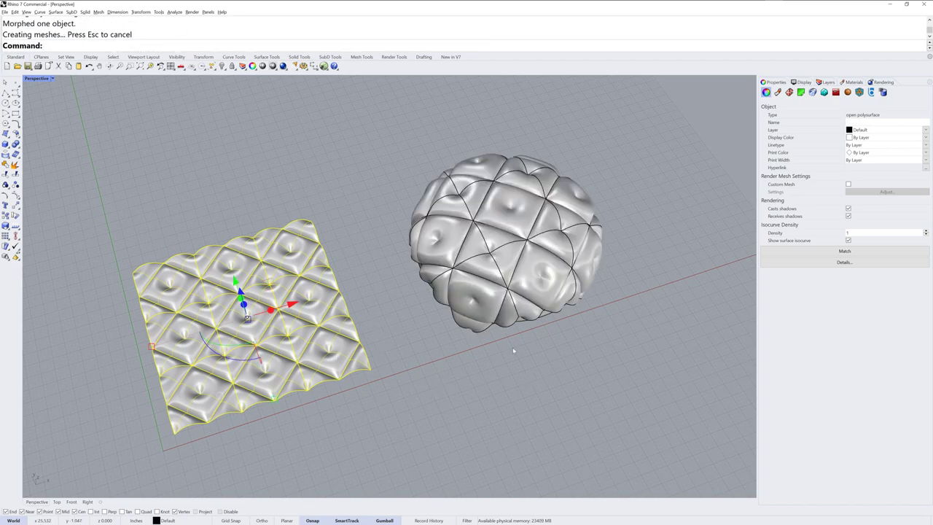
Apply the Leather light brown material to the tufted dome and set the Perspective viewport to Rendered display
{"action": "right_click_drag", "start_coordinate": [512, 350], "coordinate": [435, 313]}
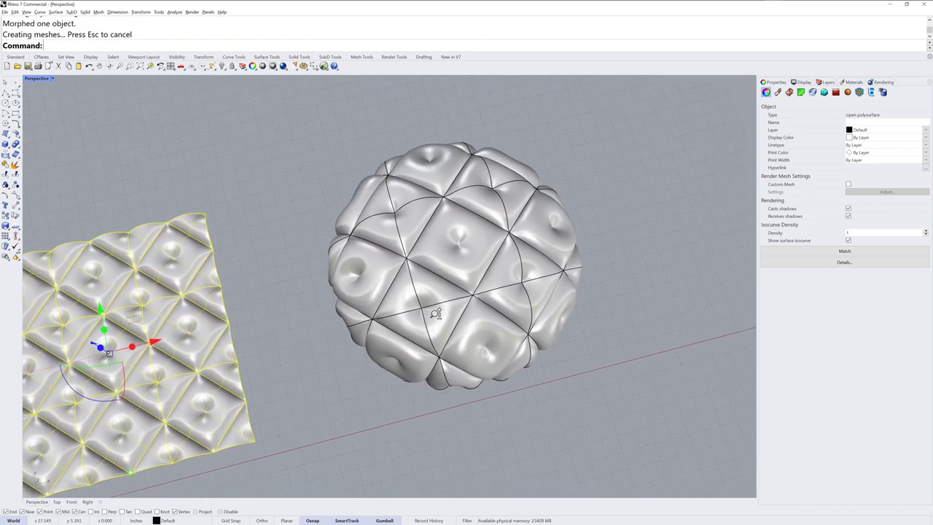
{"action": "scroll", "coordinate": [435, 313], "scroll_direction": "up", "scroll_amount": 1}
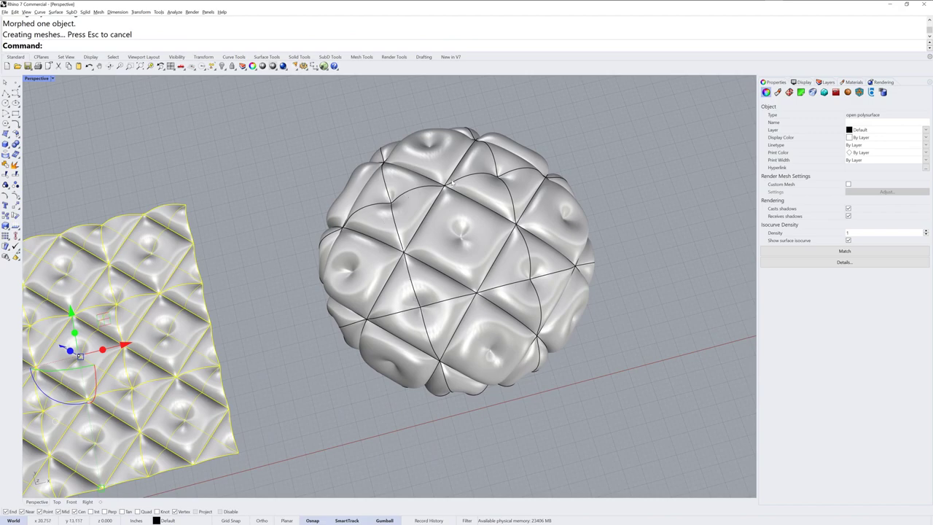
{"action": "right_click_drag", "start_coordinate": [538, 314], "coordinate": [506, 339]}
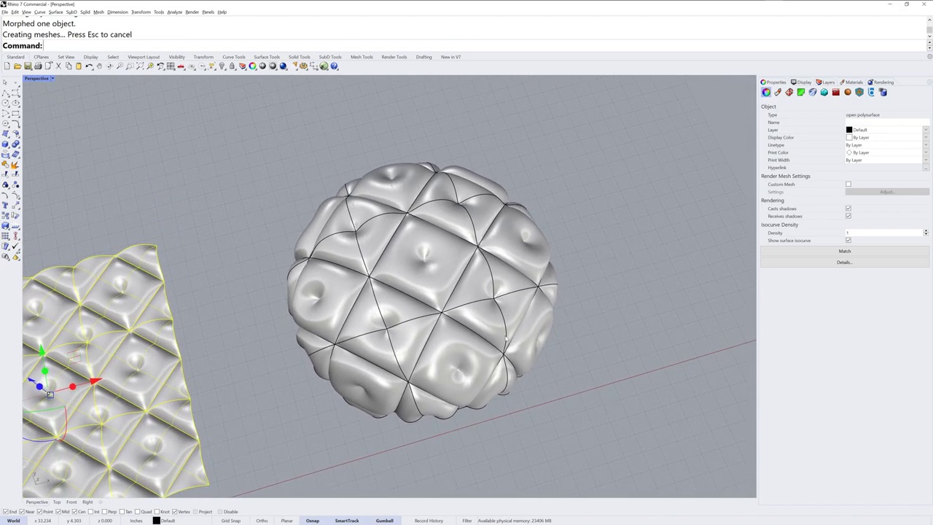
{"action": "key", "text": "Escape"}
{"action": "left_click", "coordinate": [853, 82]}
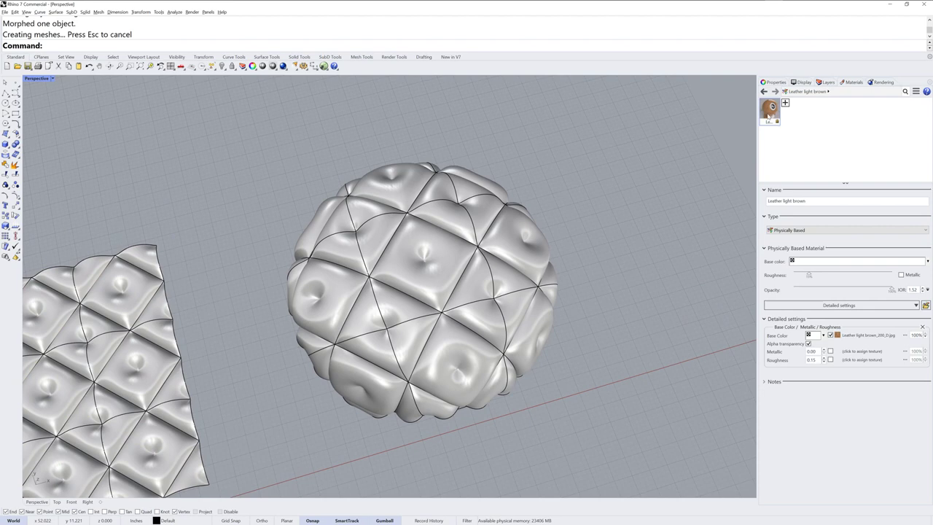
{"action": "left_click_drag", "start_coordinate": [769, 113], "coordinate": [534, 219]}
{"action": "left_click", "coordinate": [43, 78]}
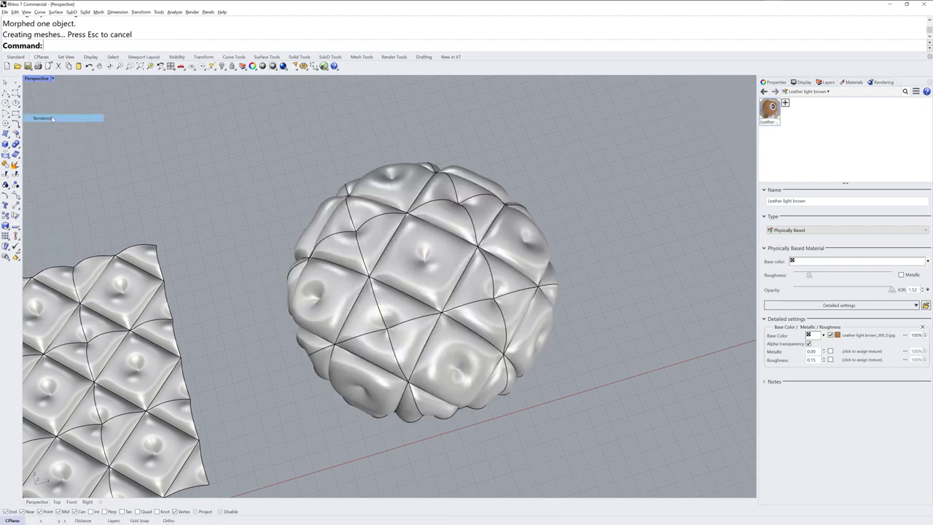
{"action": "left_click", "coordinate": [51, 118]}
{"action": "right_click_drag", "start_coordinate": [504, 360], "coordinate": [493, 339]}
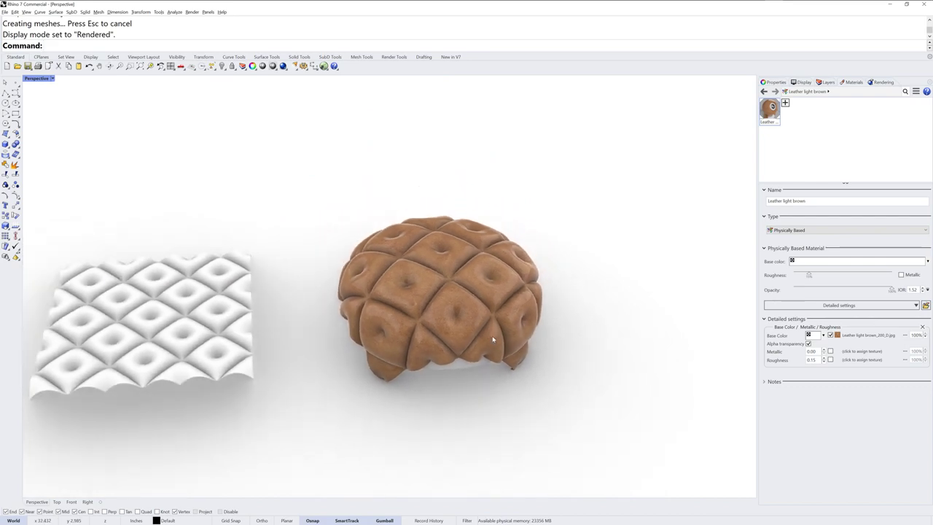